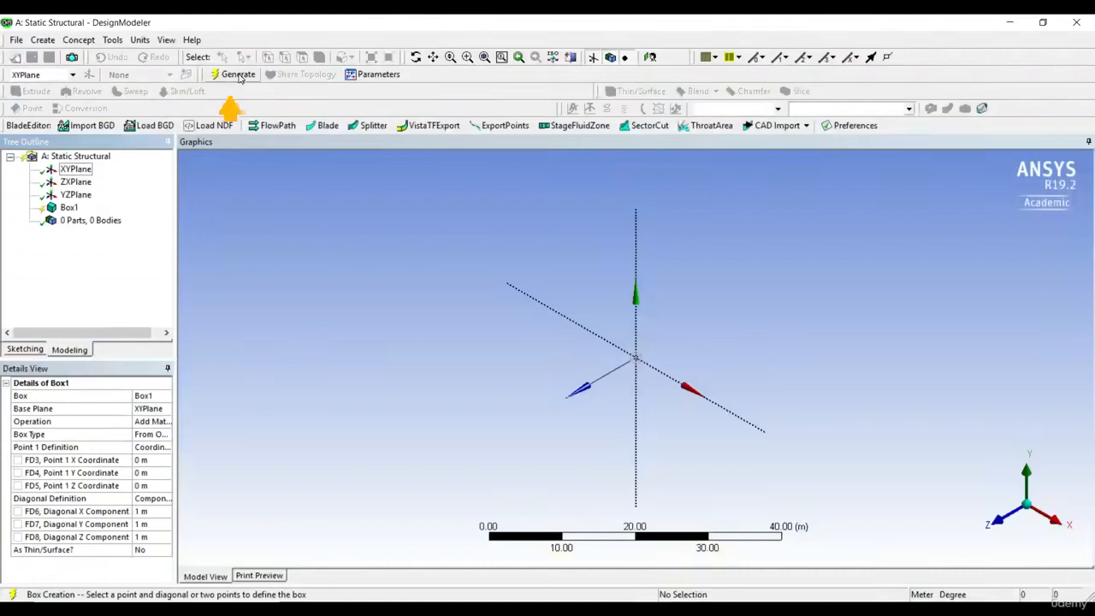
Generate the box with 1 m diagonal components and enlarge it in the view with Box Zoom.
click(236, 74)
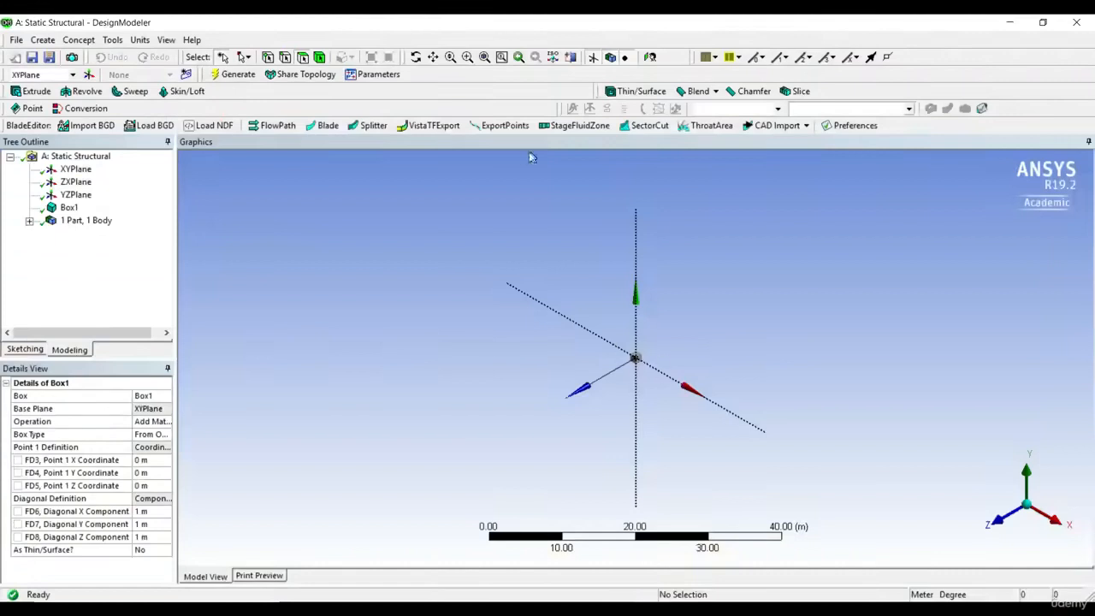
click(467, 57)
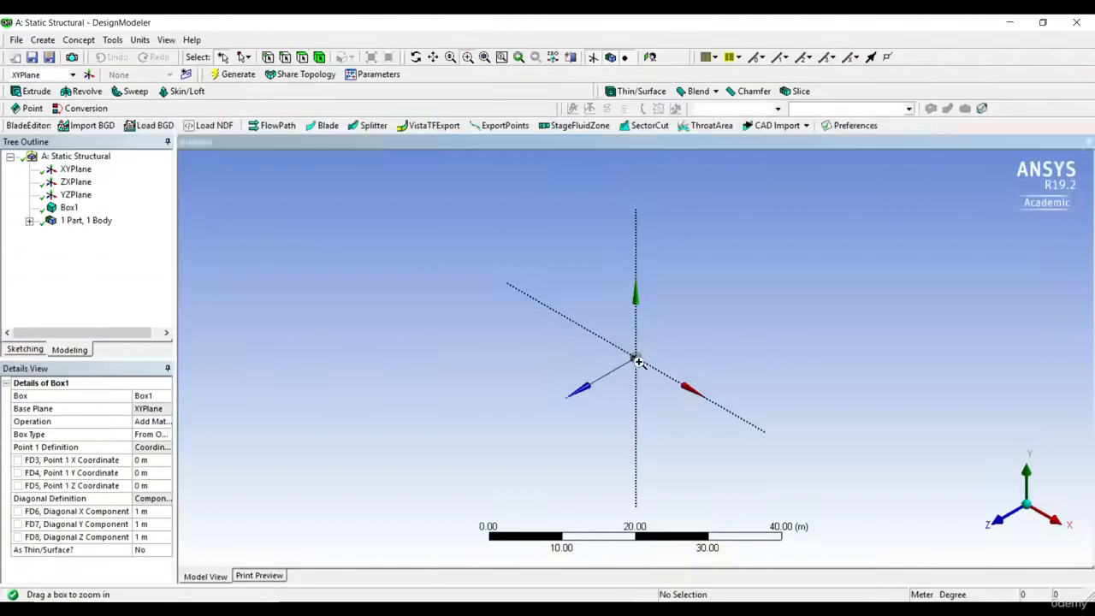
drag(601, 333, 673, 387)
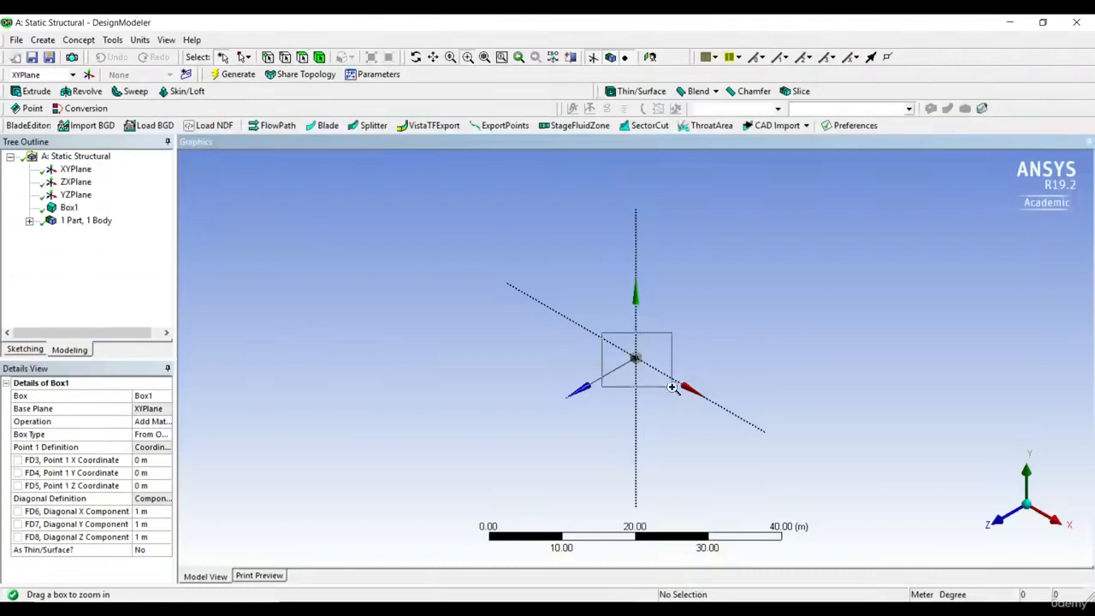
drag(673, 387, 673, 388)
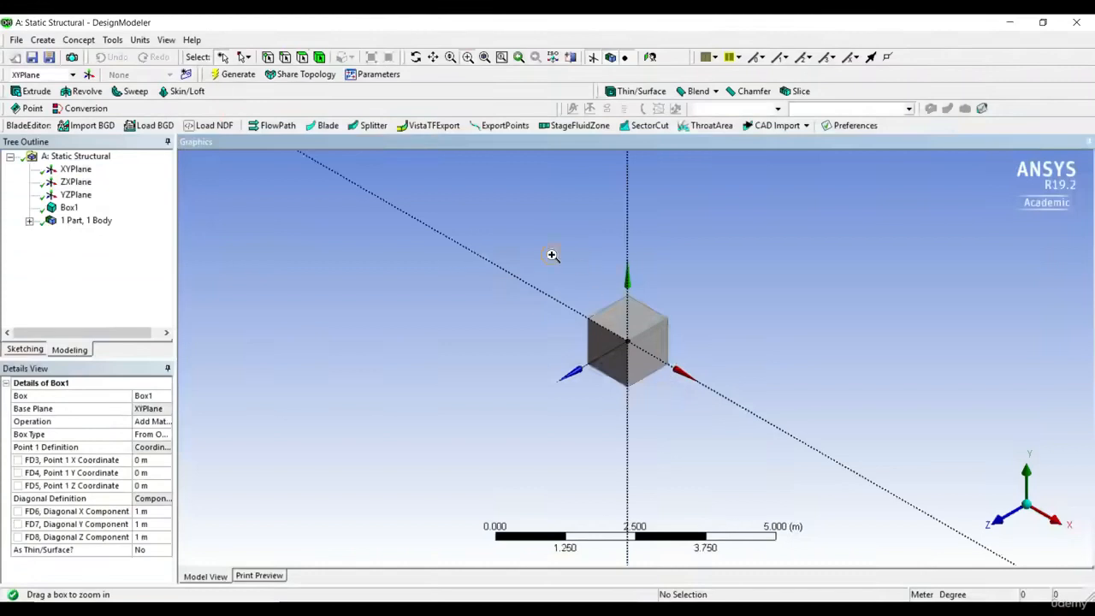
drag(551, 254, 694, 407)
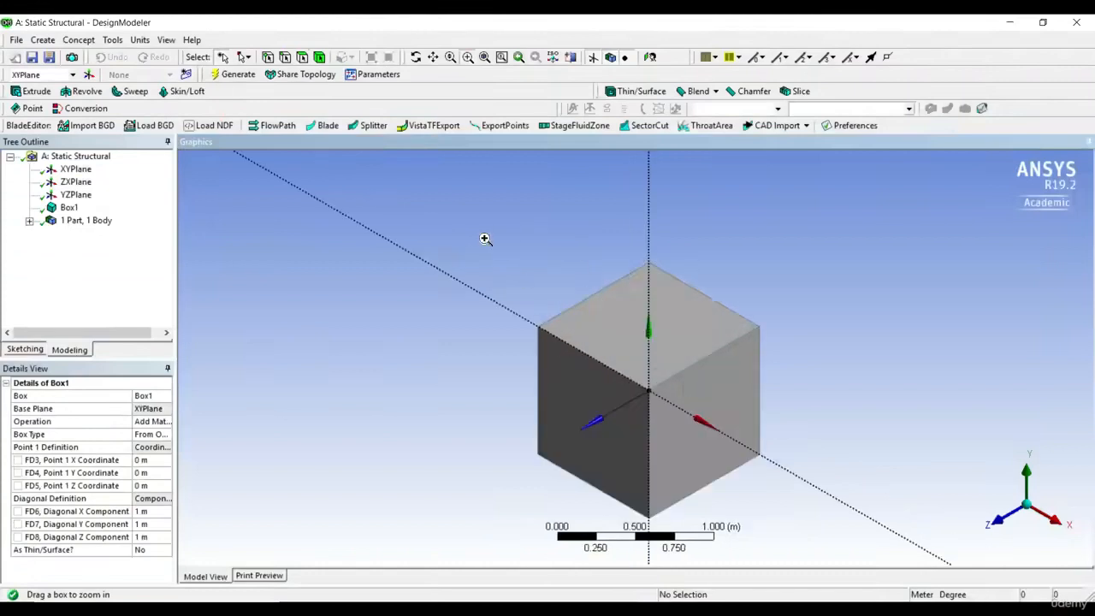
drag(483, 232, 774, 533)
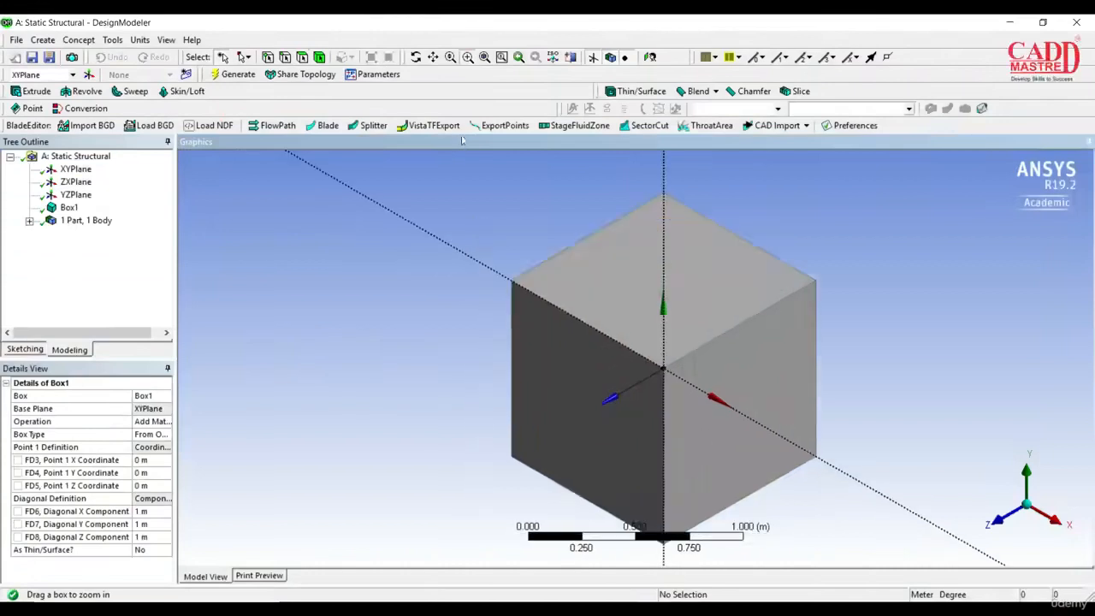
drag(441, 162, 844, 533)
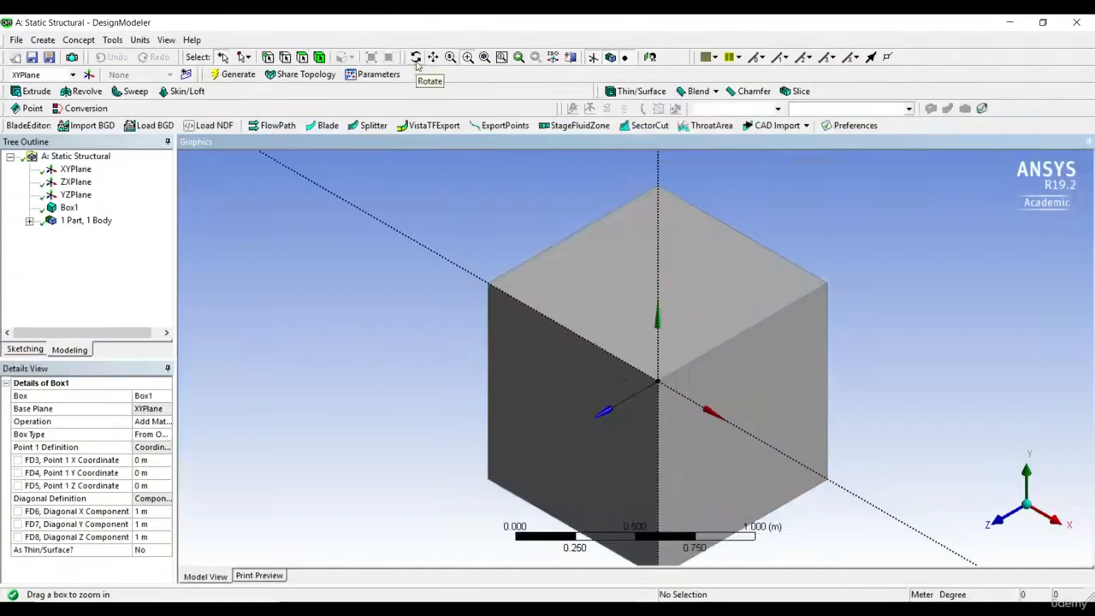
Rotate the box freely to view it from another side and pan it sideways.
click(416, 59)
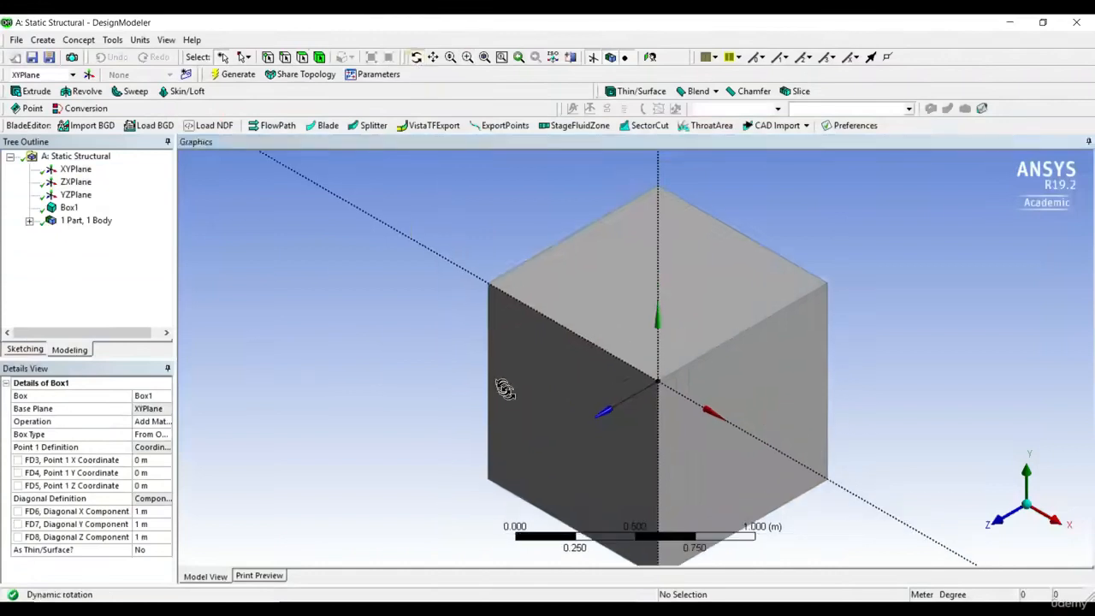
drag(518, 399, 447, 215)
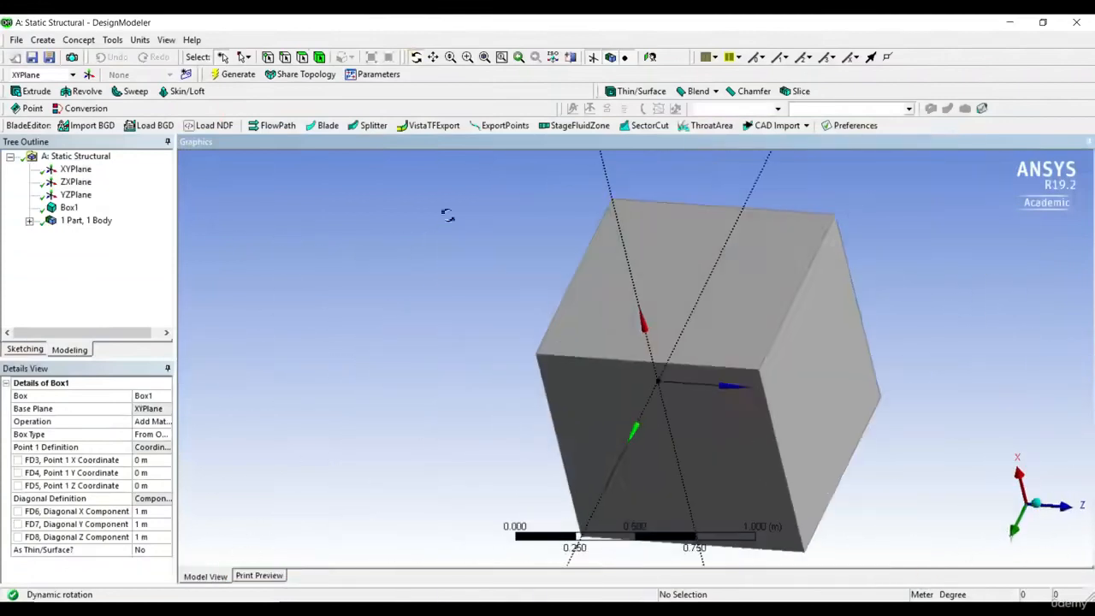
click(433, 57)
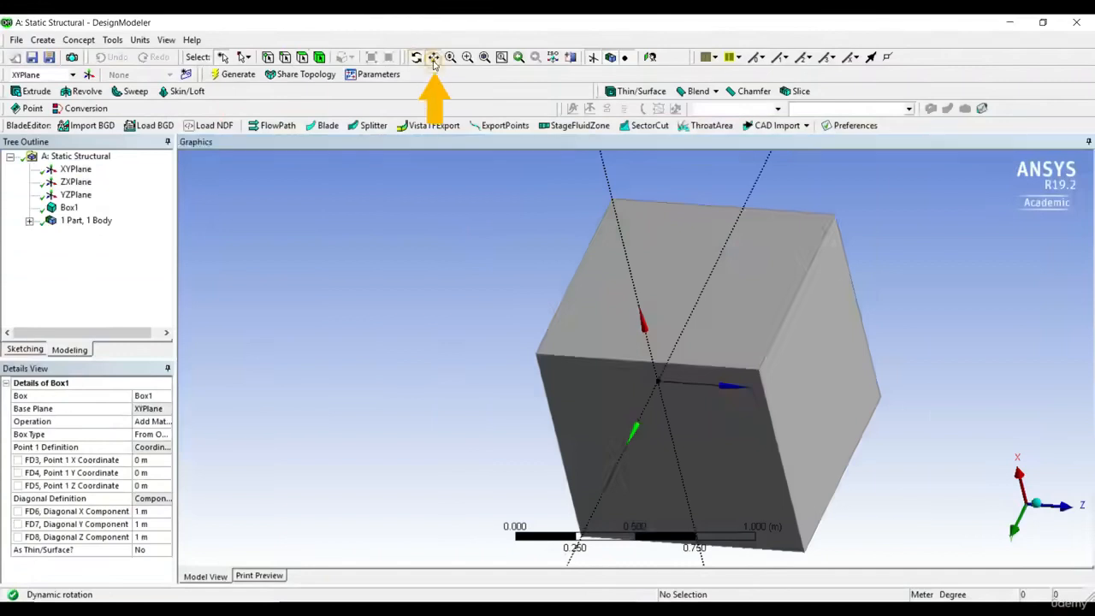
drag(688, 286, 521, 277)
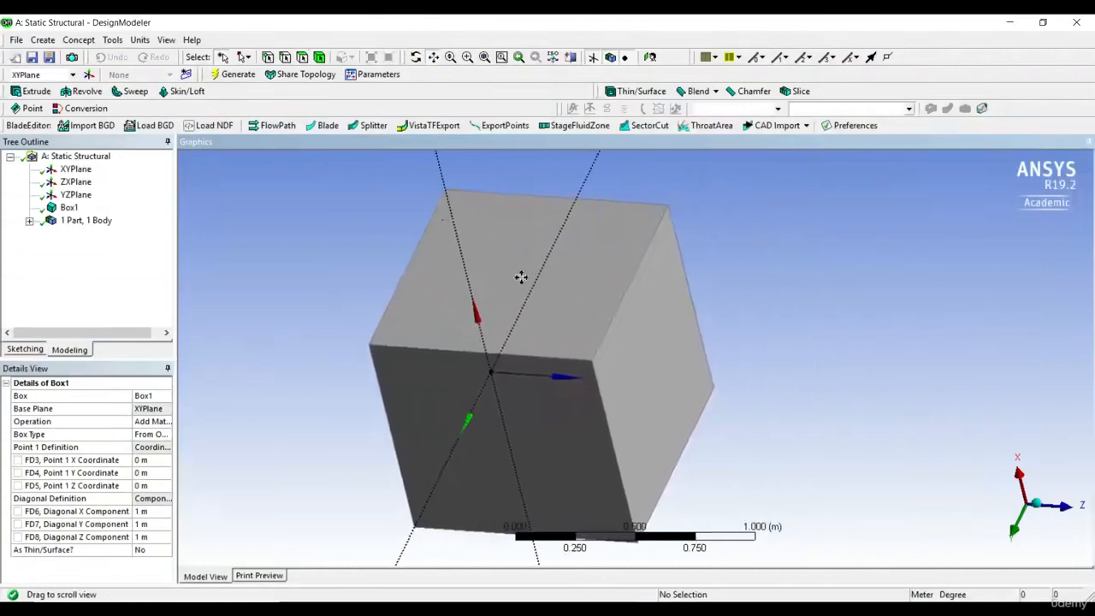
Zoom in and out on the box dynamically and fit the whole model in the view.
click(451, 57)
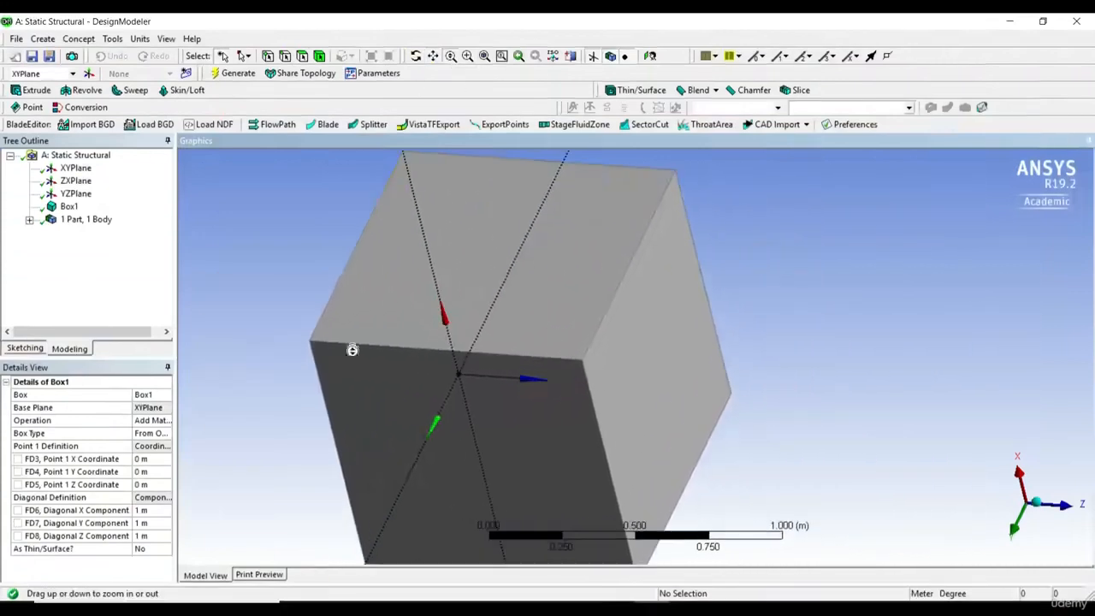
drag(516, 301, 710, 422)
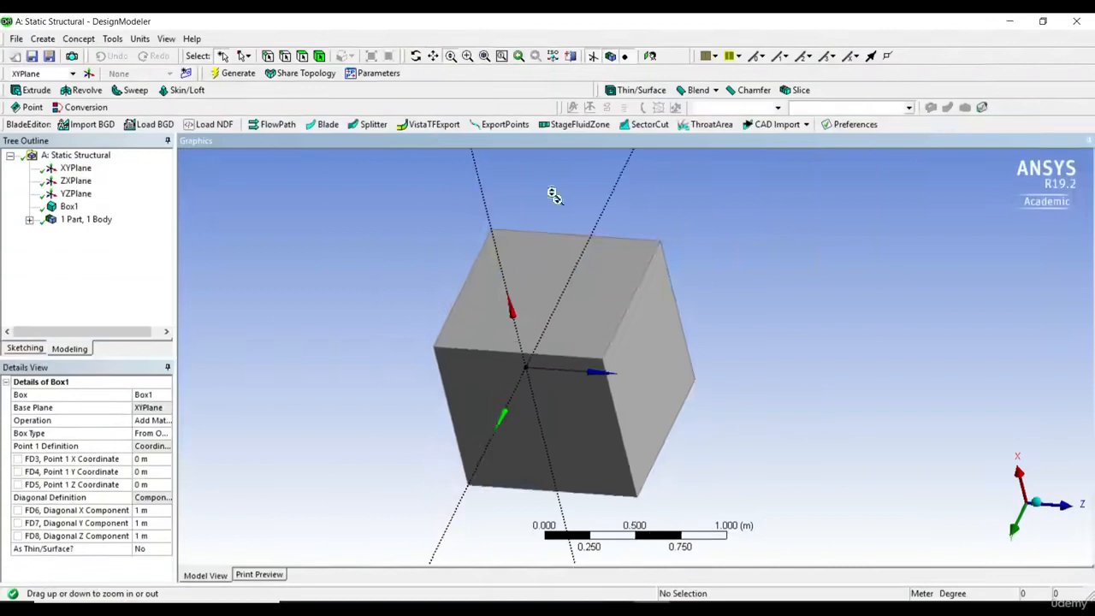
click(484, 55)
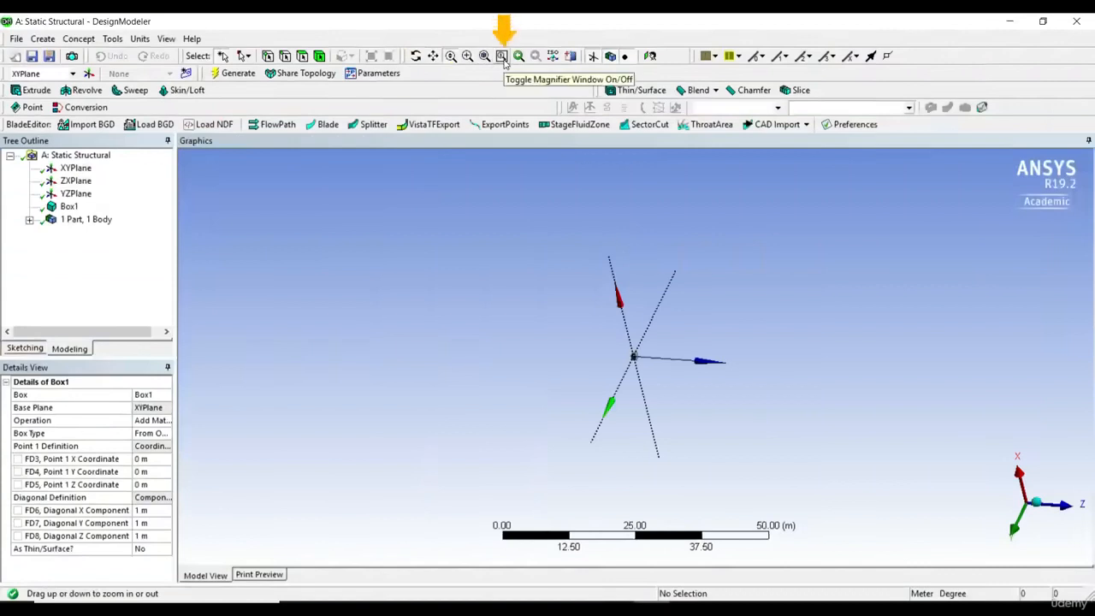
Examine the area around the box at the origin through the magnifier window and switch the magnifier off.
click(502, 56)
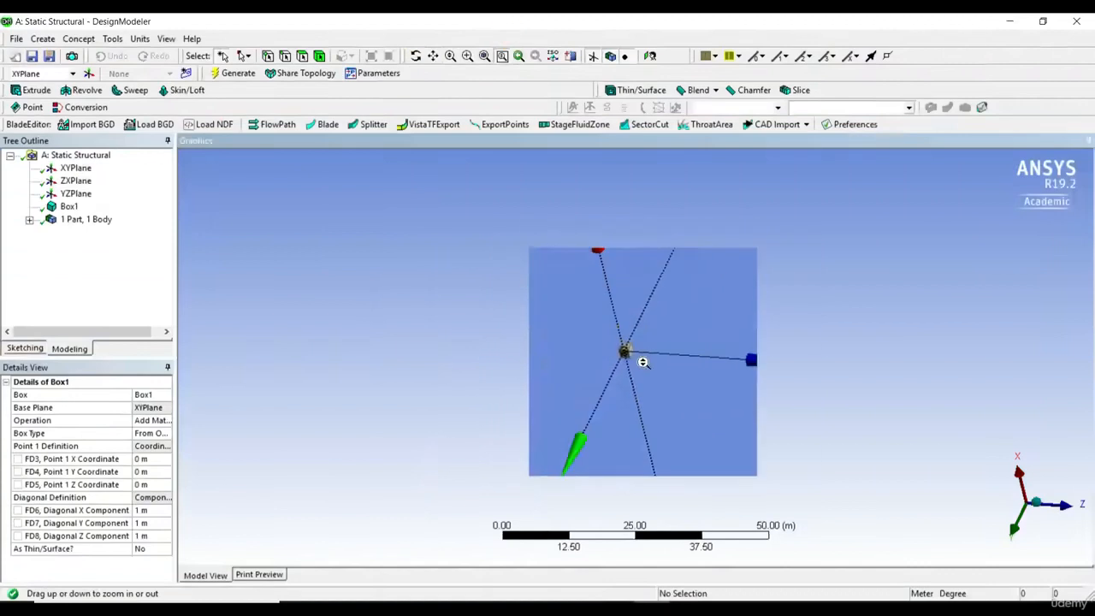
scroll(660, 370, up, 2)
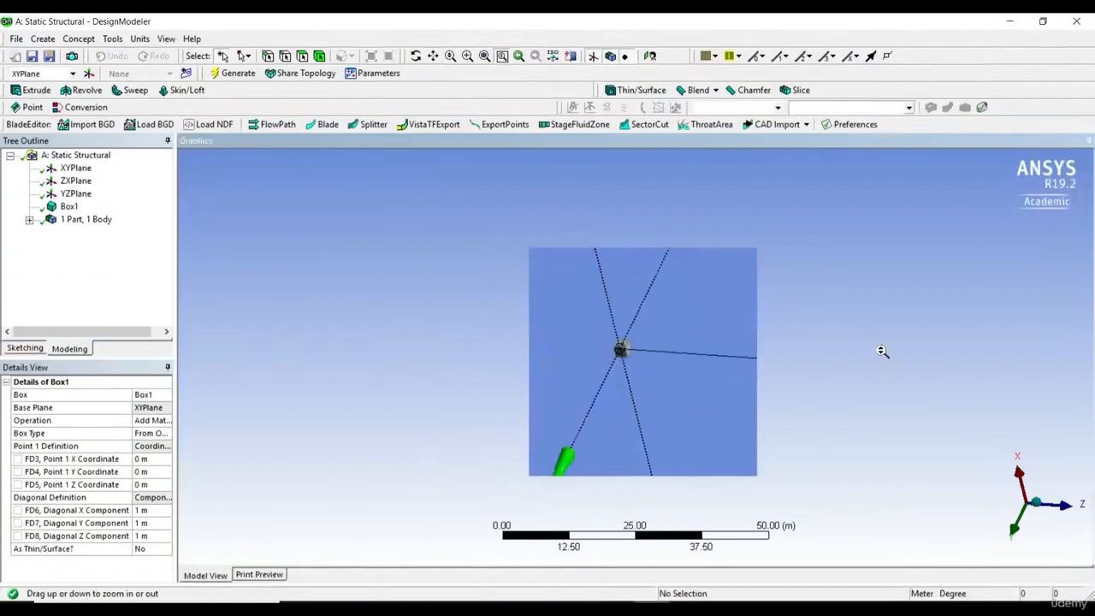
click(484, 55)
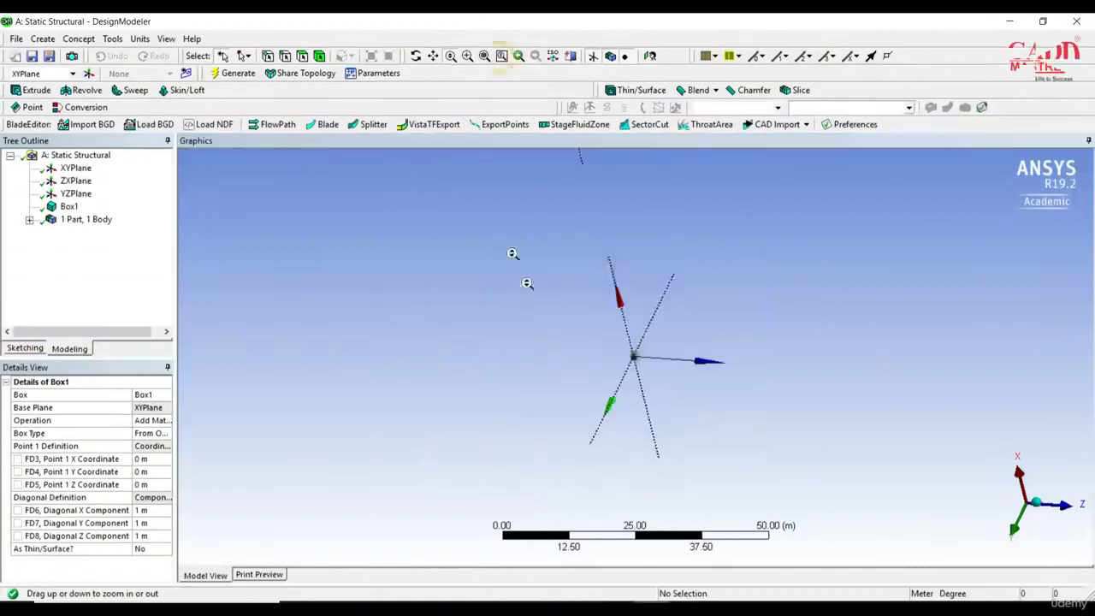
Zoom in closely on the box and back out until it is comfortably visible as a whole.
scroll(667, 379, up, 3)
scroll(663, 382, up, 3)
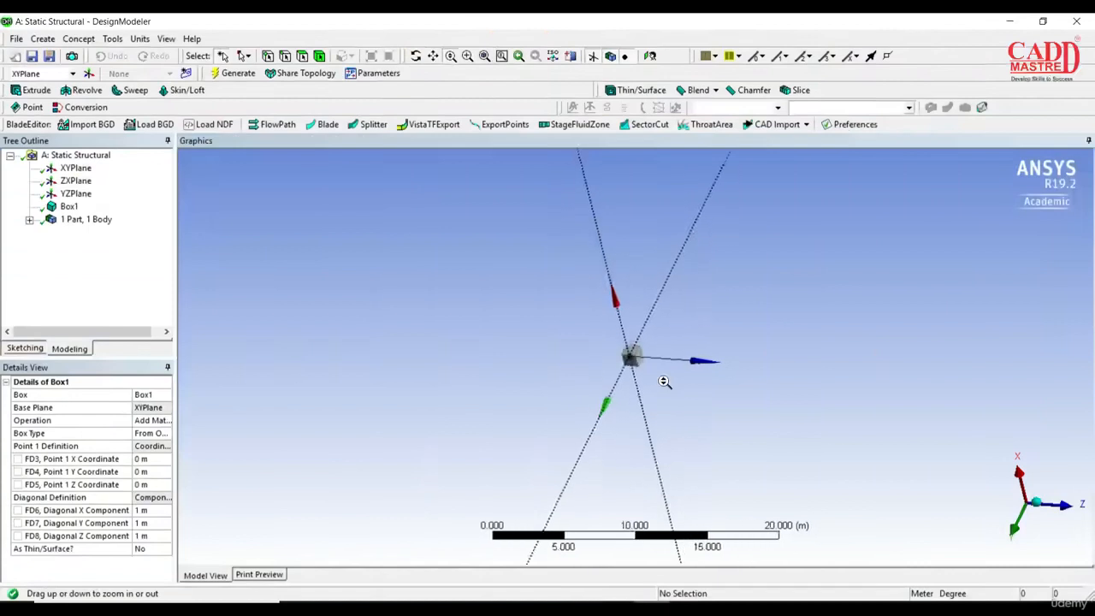
scroll(663, 382, up, 10)
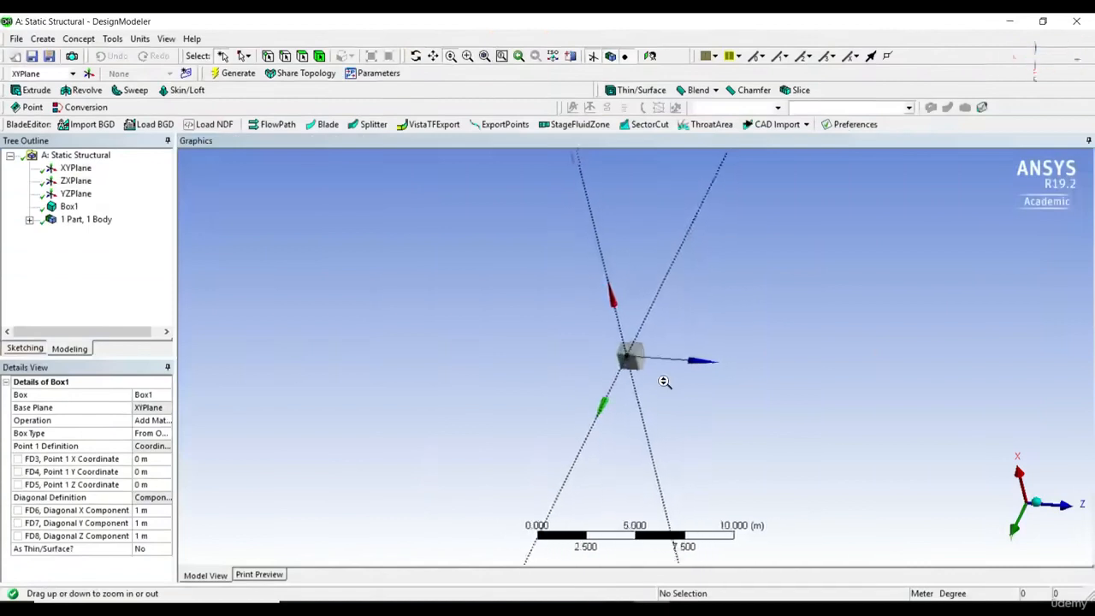
scroll(663, 382, up, 5)
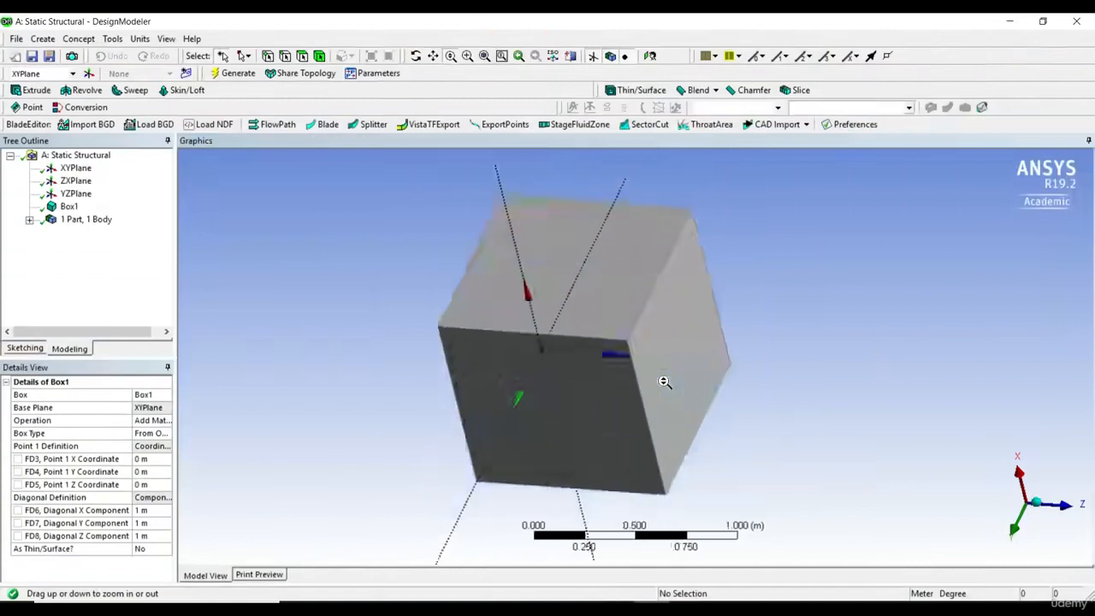
scroll(663, 381, down, 3)
scroll(663, 381, up, 4)
scroll(664, 381, down, 2)
scroll(664, 381, up, 1)
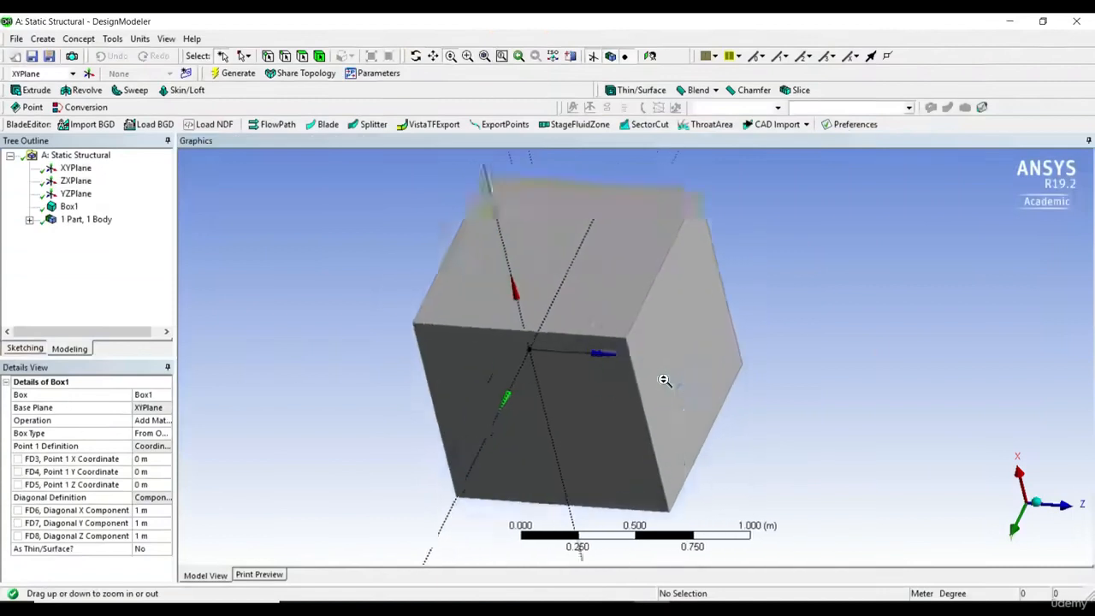
scroll(664, 382, down, 2)
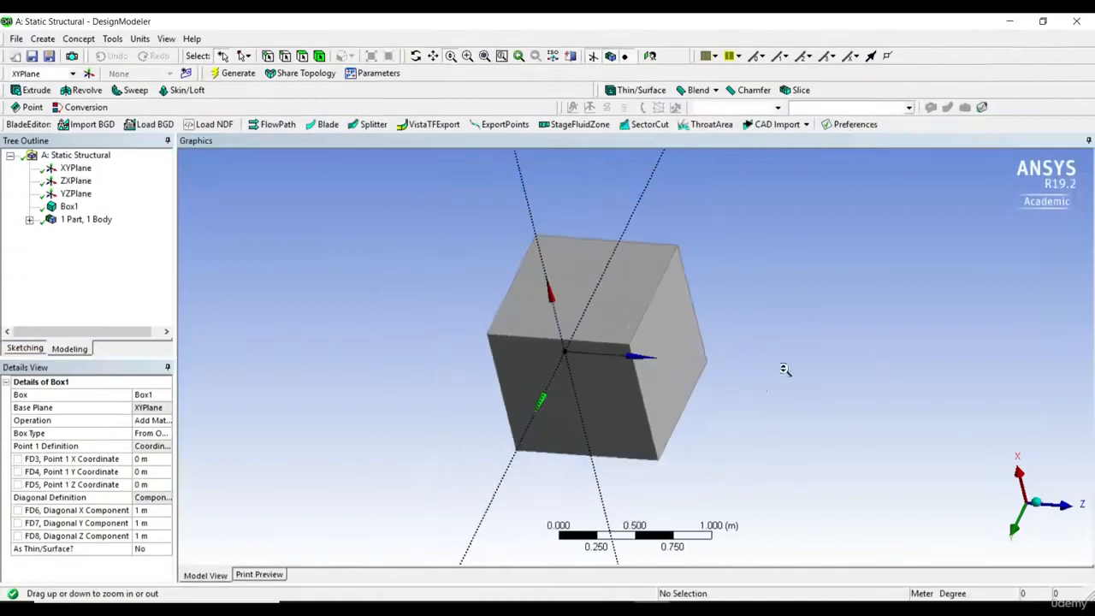
Cut the box with a section plane drawn diagonally across it, and delete that plane once the cut face is inspected.
middle_drag(787, 371, 750, 342)
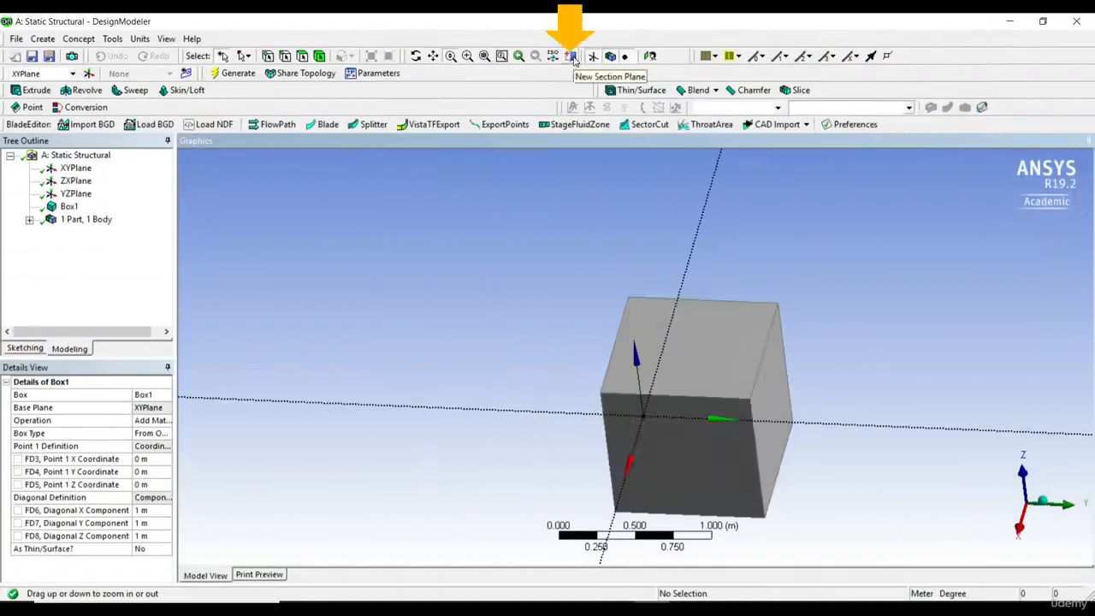
click(573, 57)
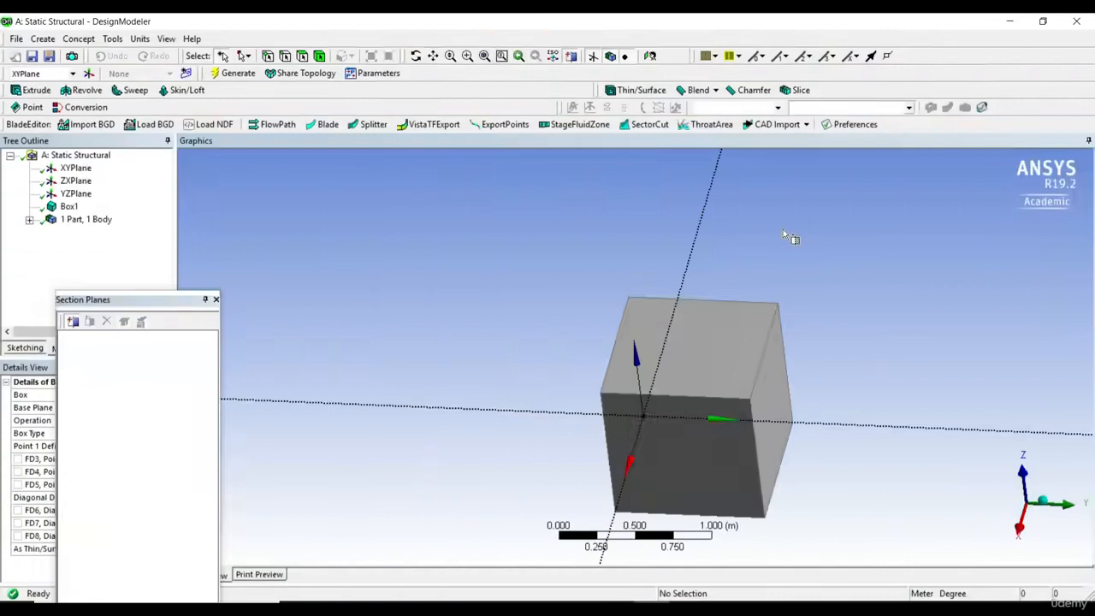
mouse_move(783, 229)
mouse_down()
mouse_move(766, 294)
mouse_move(628, 552)
mouse_up()
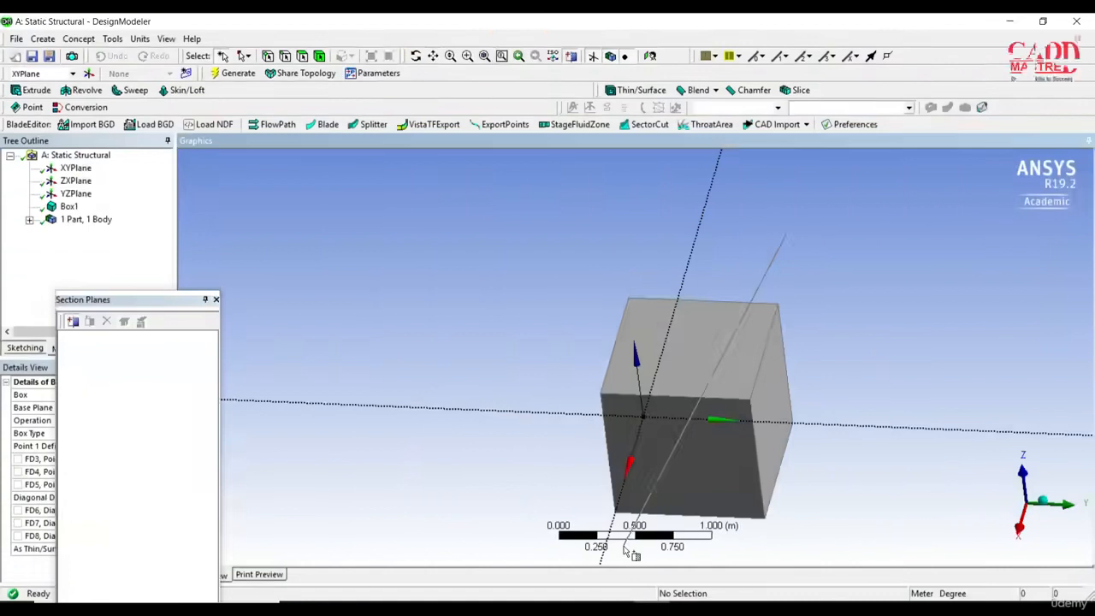
drag(630, 552, 628, 550)
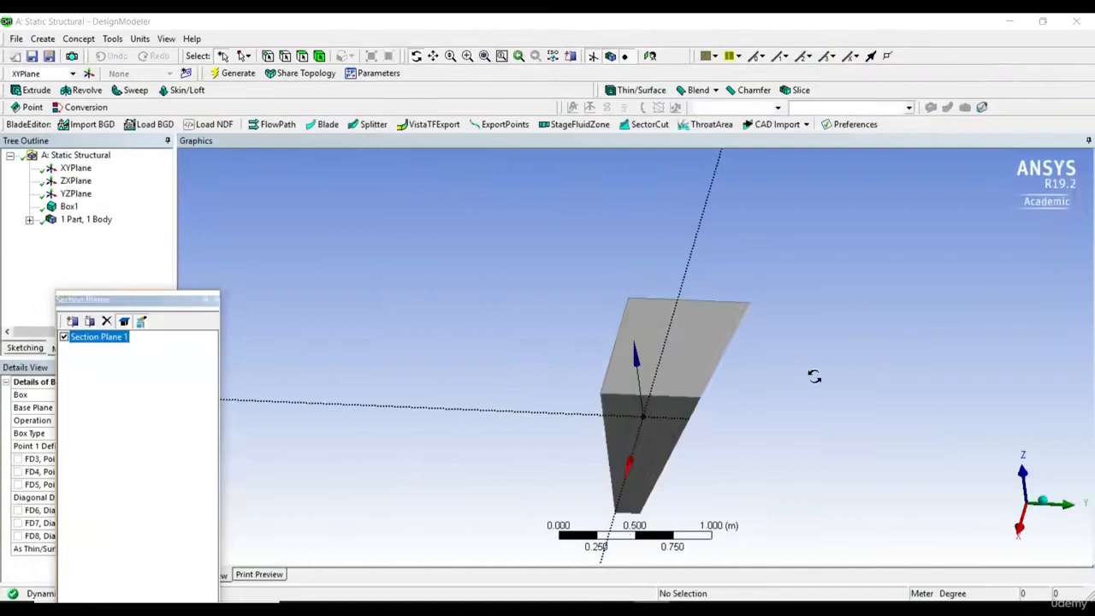
mouse_move(814, 374)
mouse_down()
mouse_move(777, 365)
mouse_move(760, 328)
mouse_move(770, 371)
mouse_move(756, 386)
mouse_move(703, 320)
mouse_move(775, 340)
mouse_up()
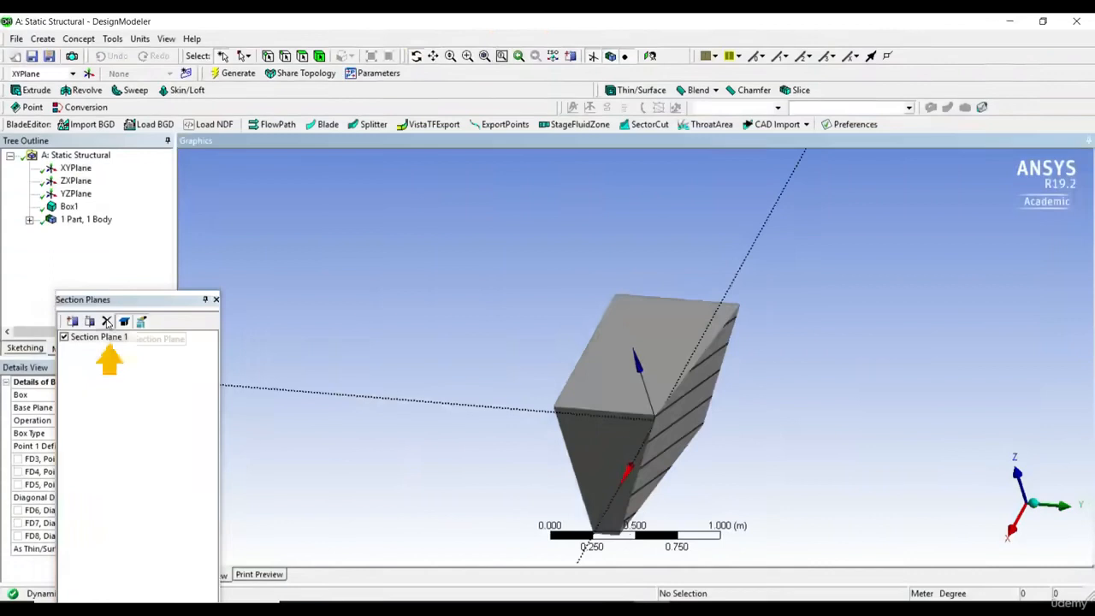
click(107, 322)
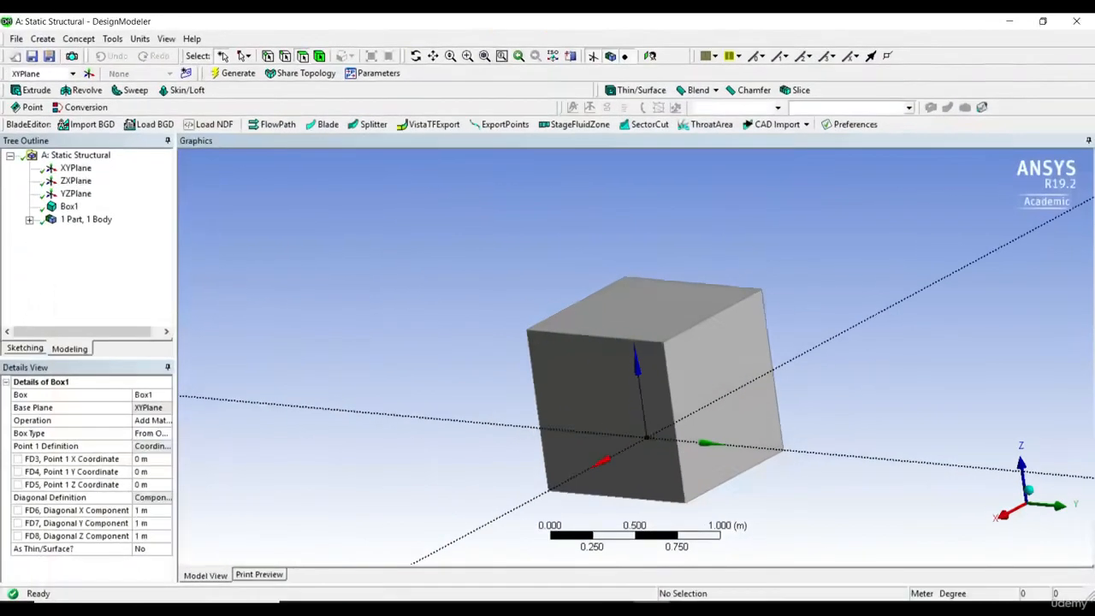
Select the front, upper and right-hand faces of the box one at a time.
click(221, 56)
click(608, 373)
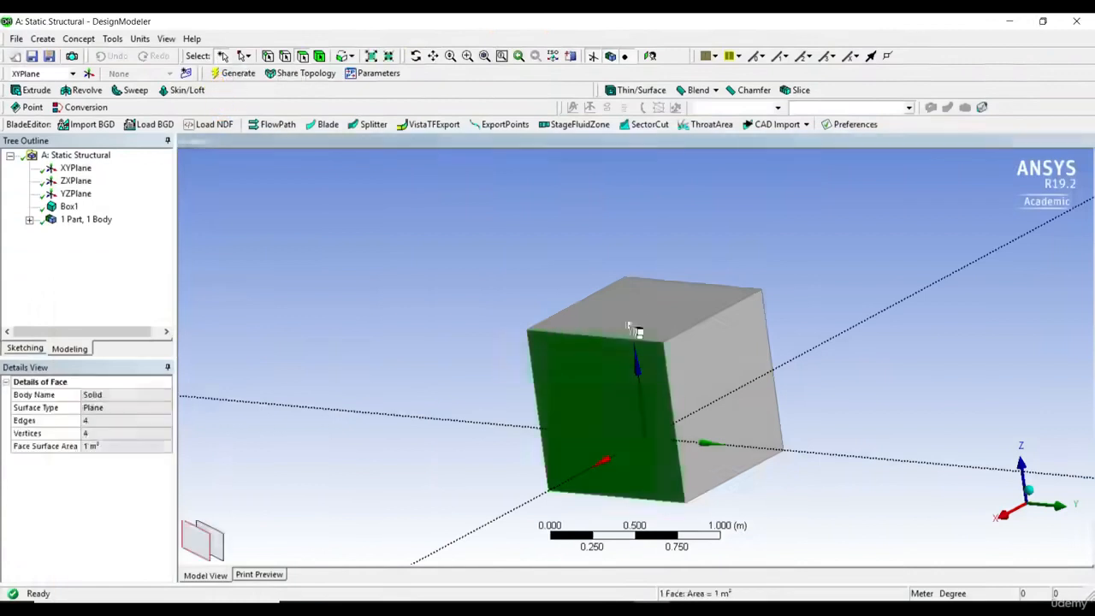
click(633, 321)
click(727, 353)
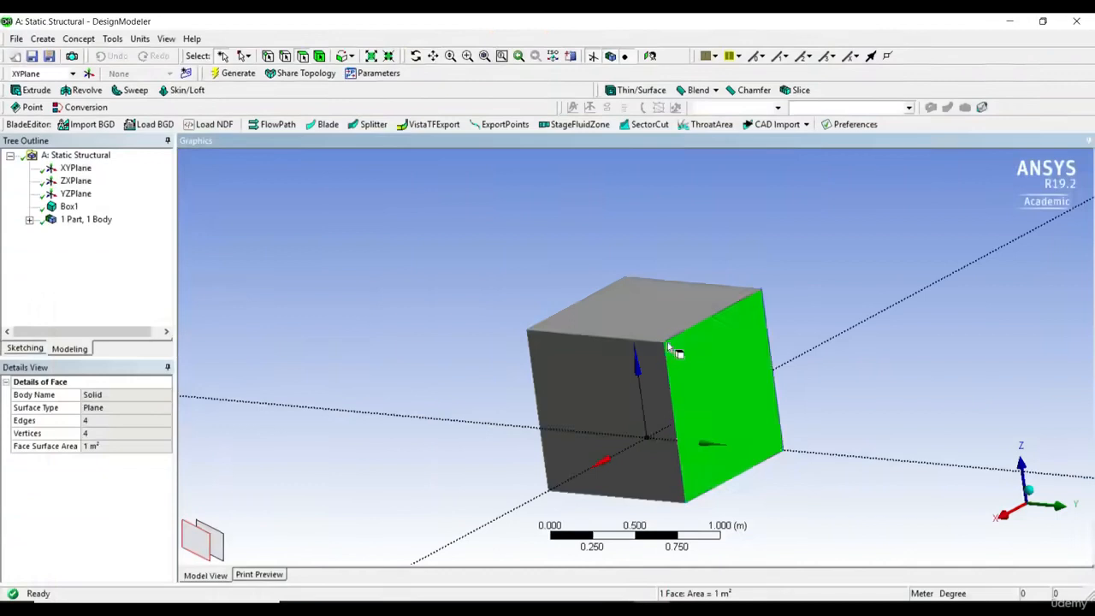
Select all faces of the box at once with Box Select and return the selection mode to Single Select.
click(246, 57)
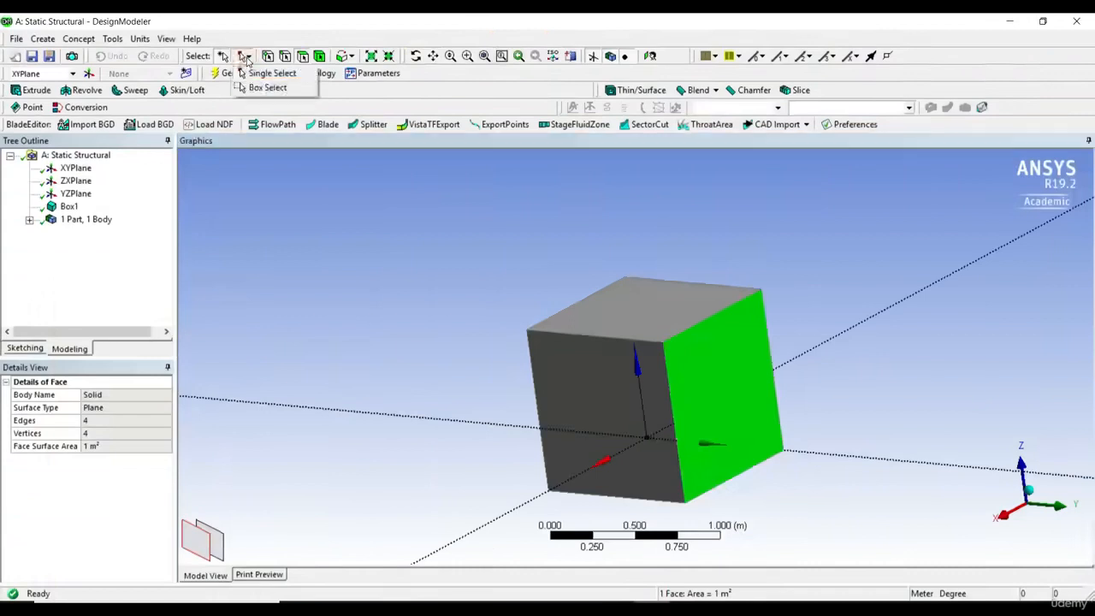
click(272, 88)
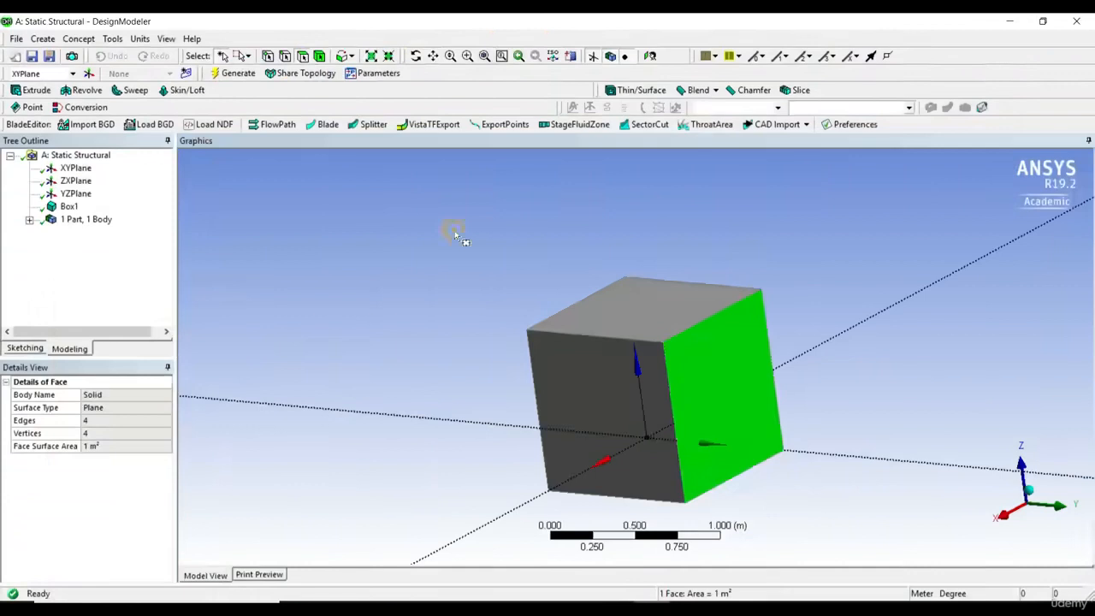
click(455, 236)
drag(418, 211, 864, 537)
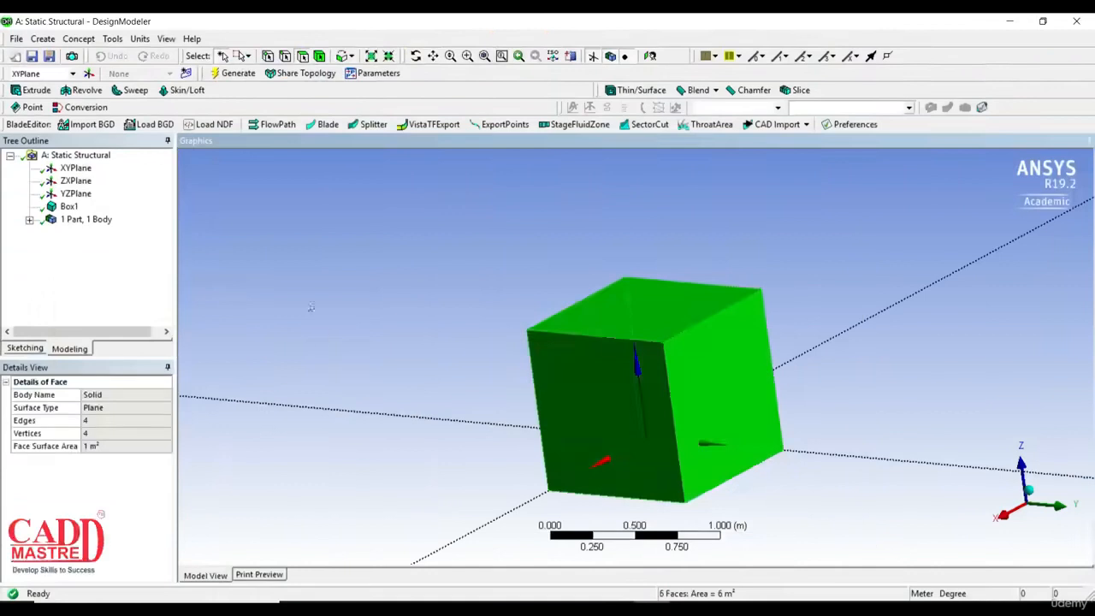
click(247, 57)
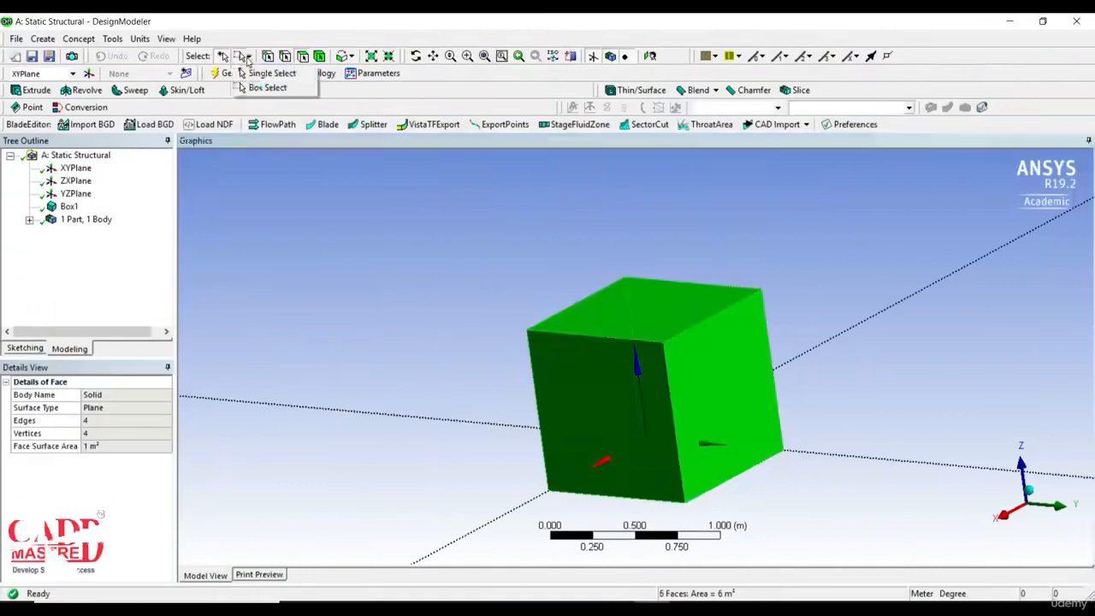
click(261, 73)
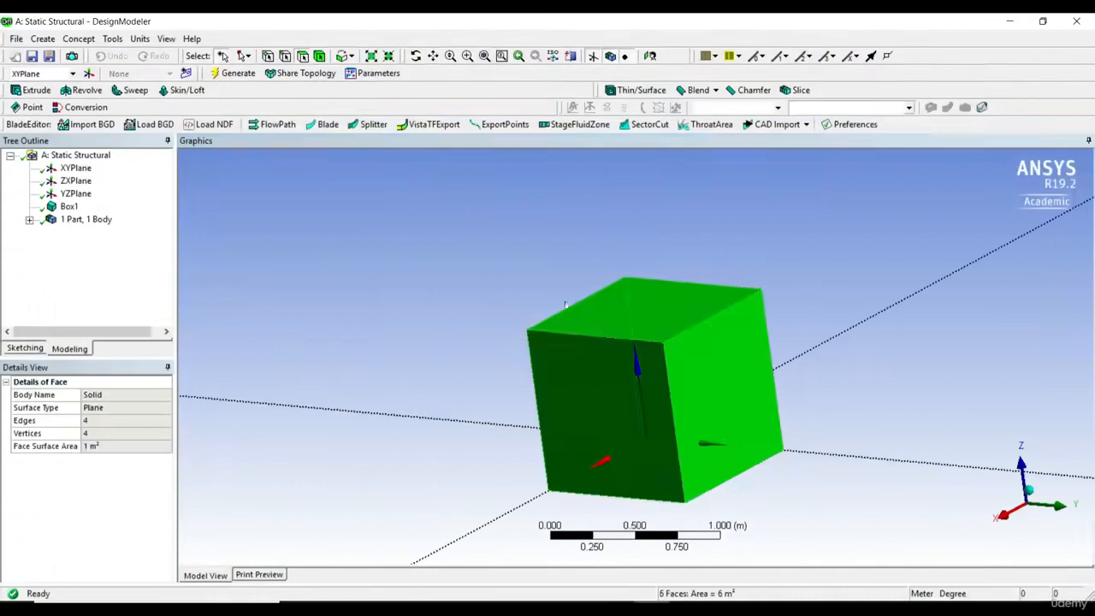
Select the front face of the box, keep the selection mode on Single Select, and clear the selection.
click(525, 331)
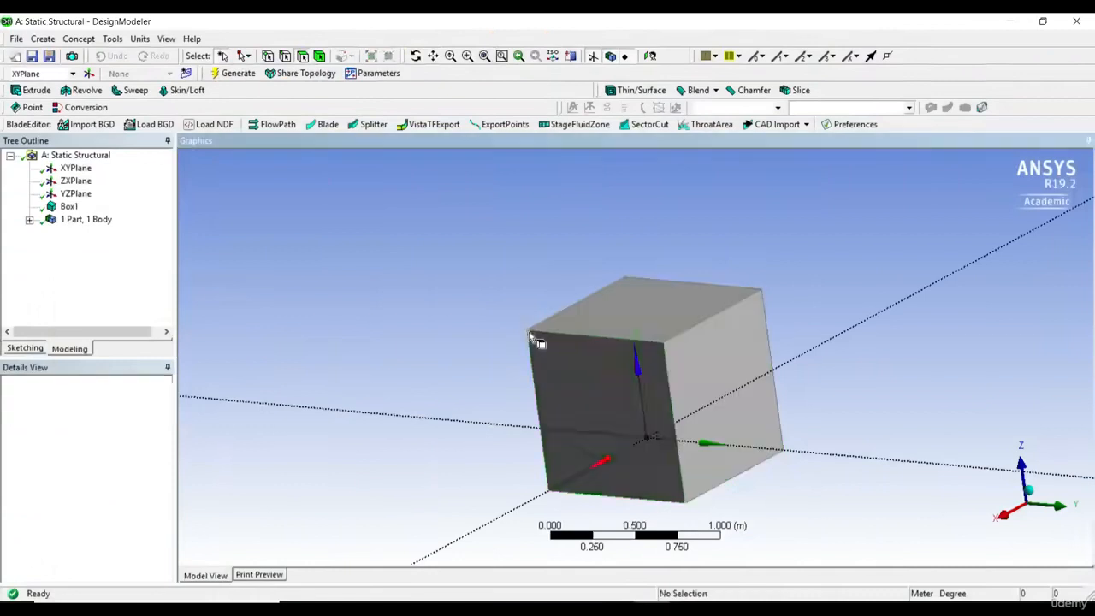
click(548, 340)
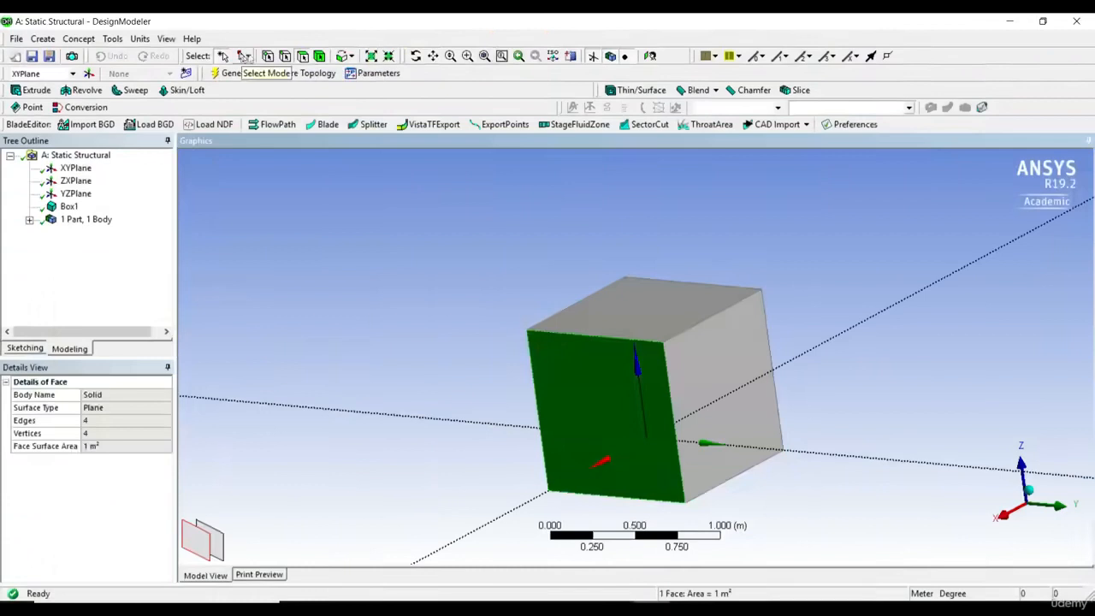
click(245, 56)
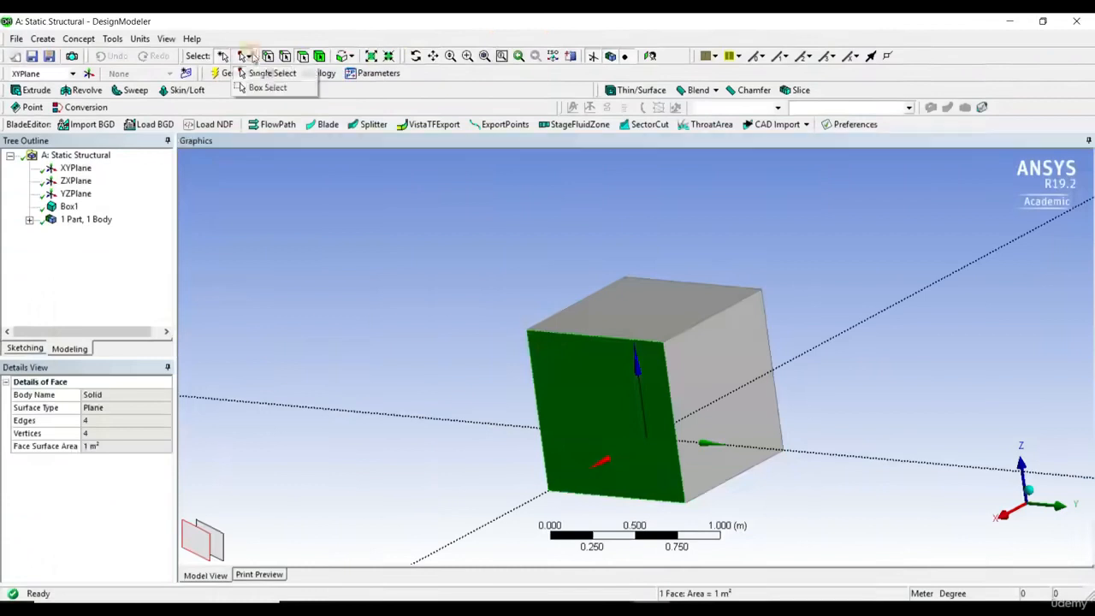
click(285, 82)
click(341, 203)
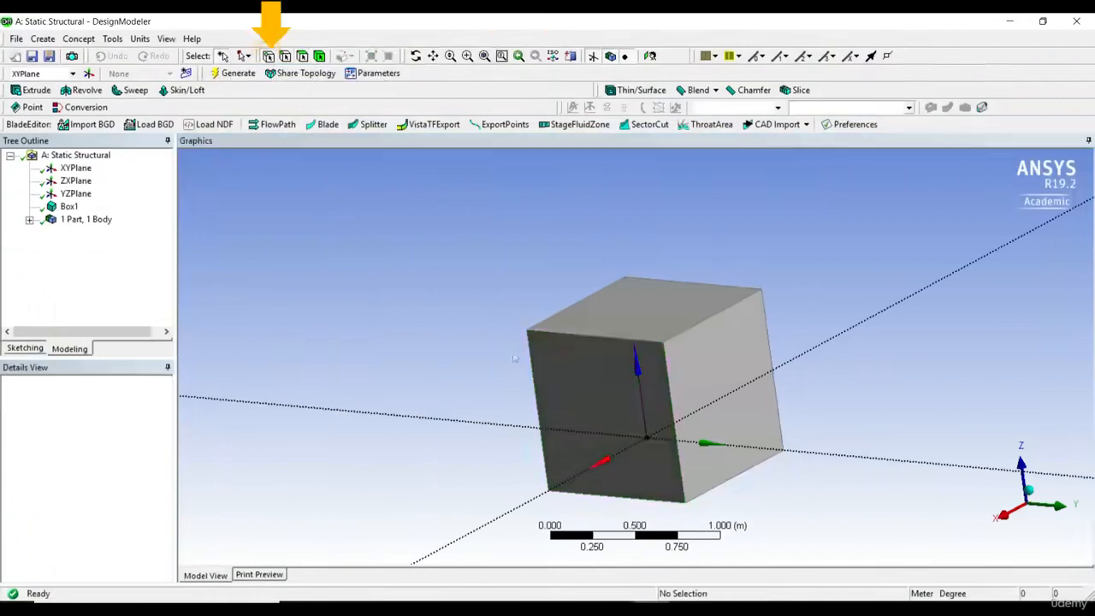
With vertex filtering active, select three of the box's upper corner vertices one at a time.
click(527, 331)
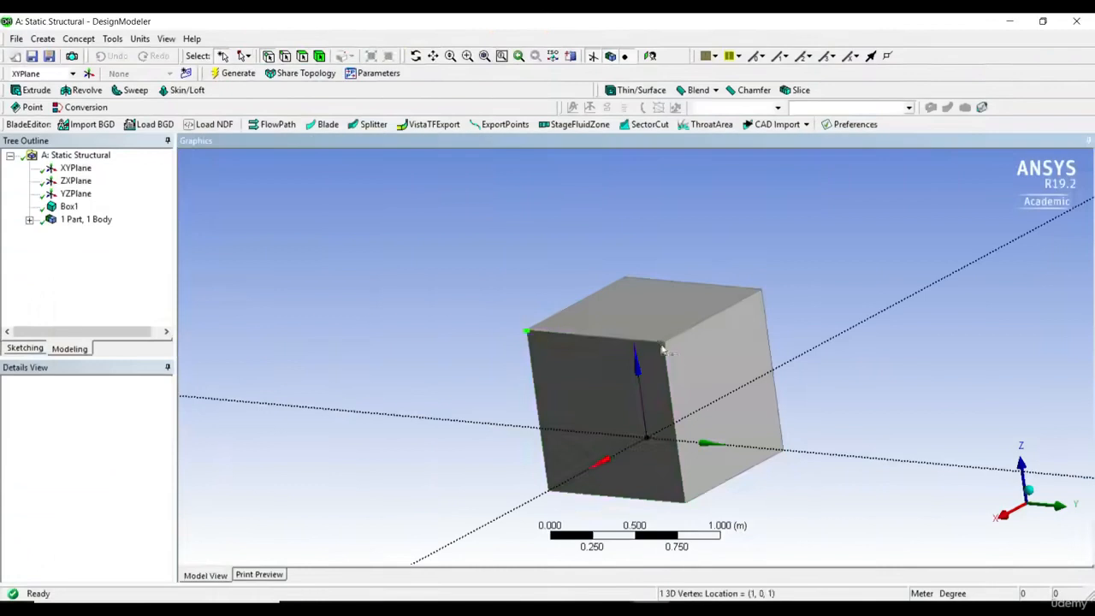
click(663, 343)
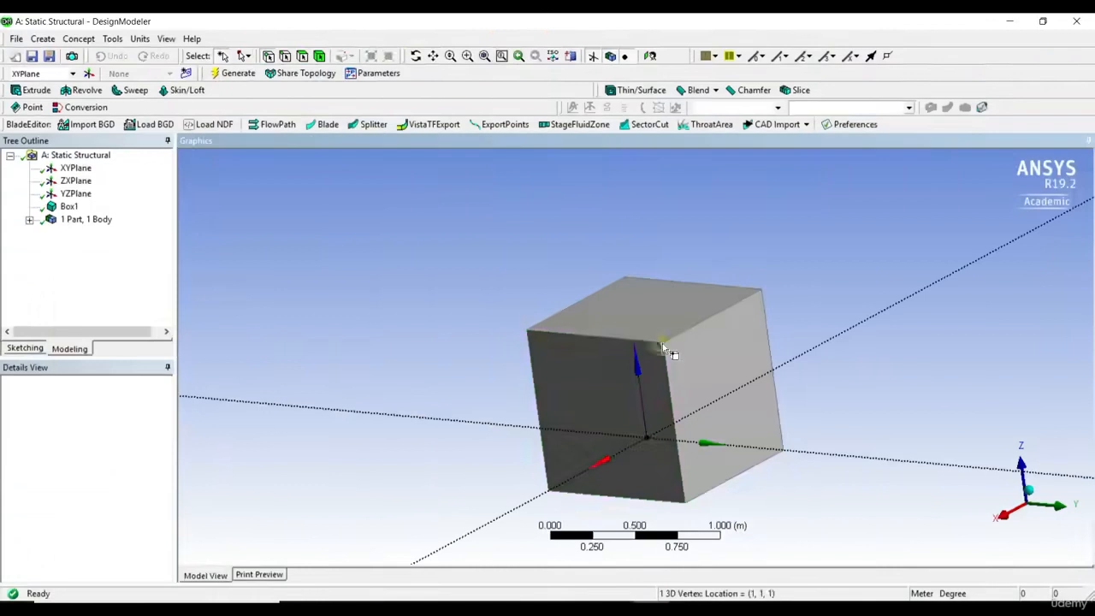
click(762, 291)
Restrict selection to edges and pick two upper edges and the near vertical edge of the box individually.
click(284, 55)
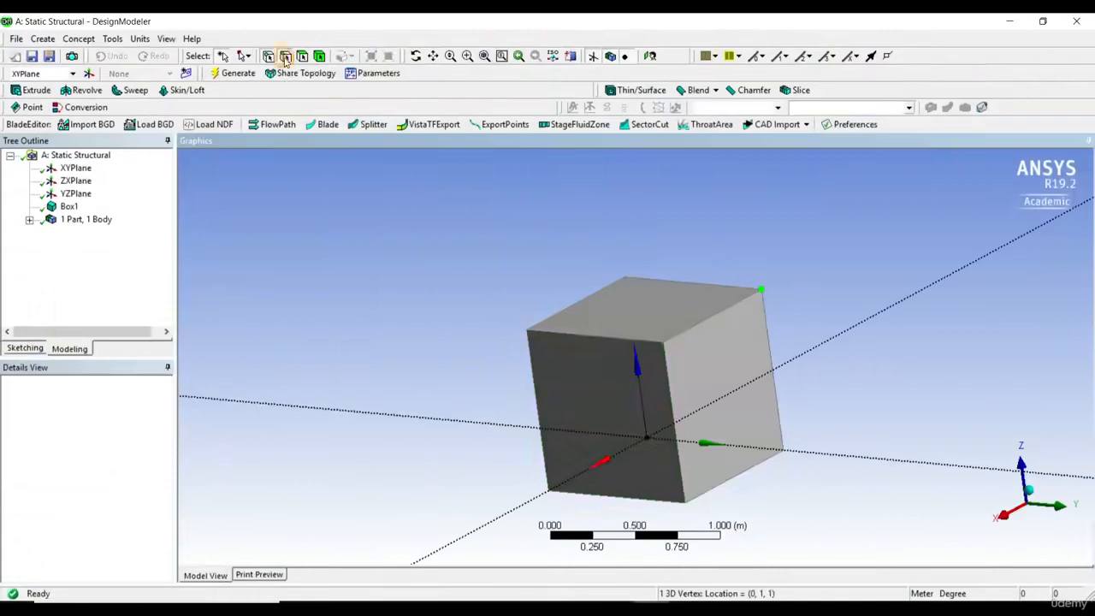
click(571, 336)
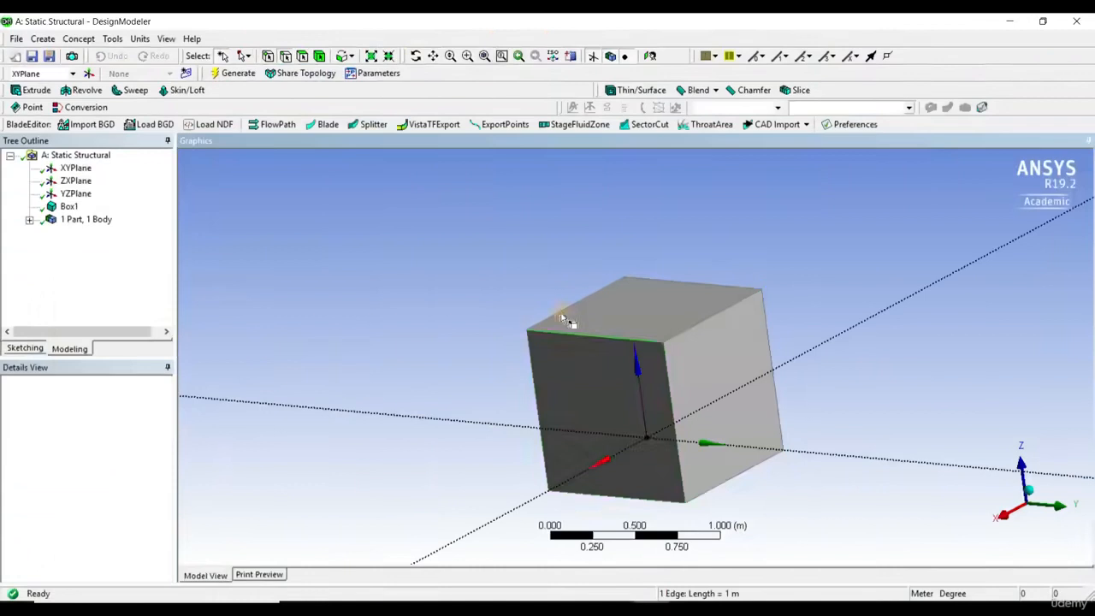
click(565, 309)
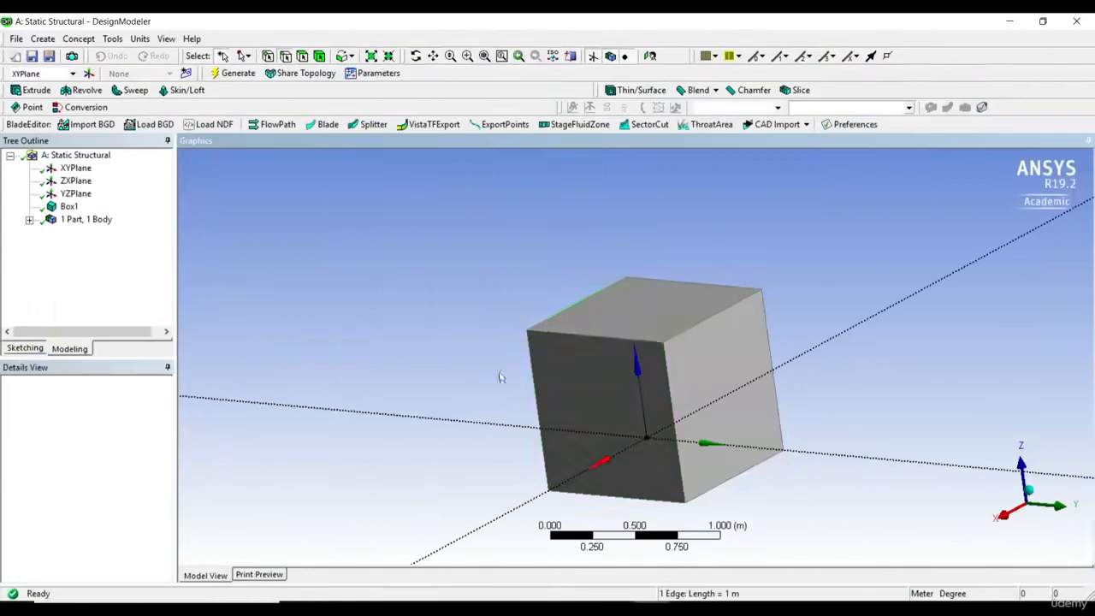
click(665, 364)
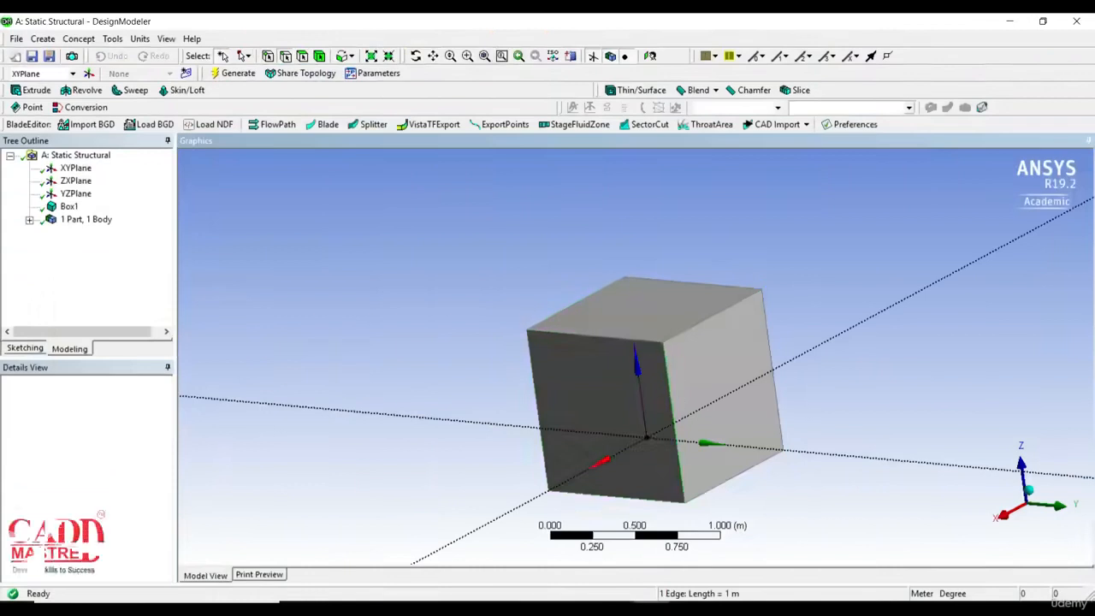
Restrict selection to faces and pick the front, upper and right-hand faces of the box, ending on the front face.
click(305, 58)
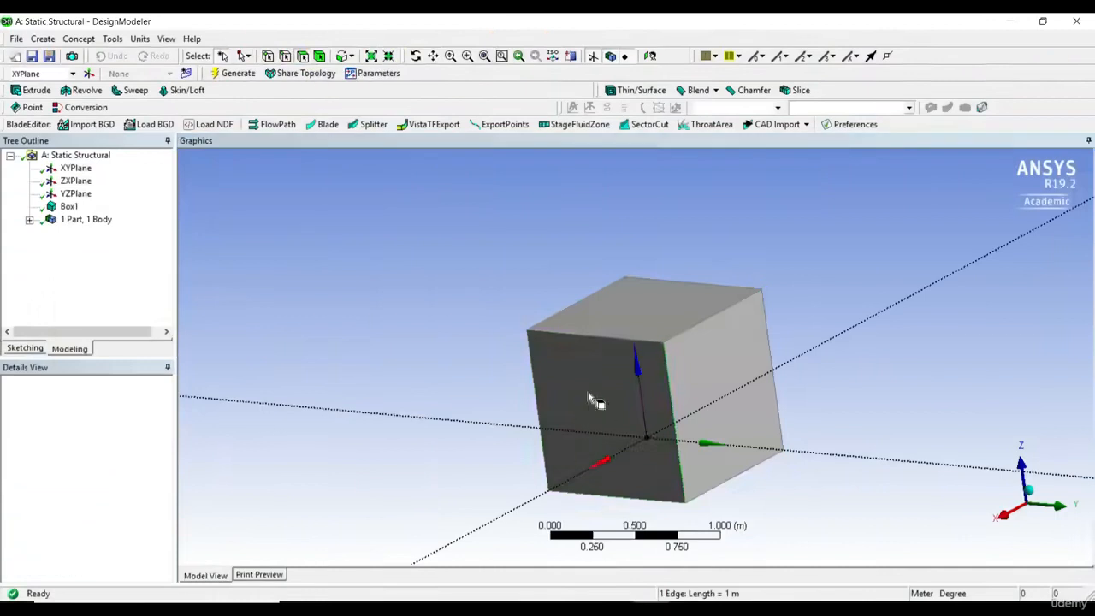
click(587, 383)
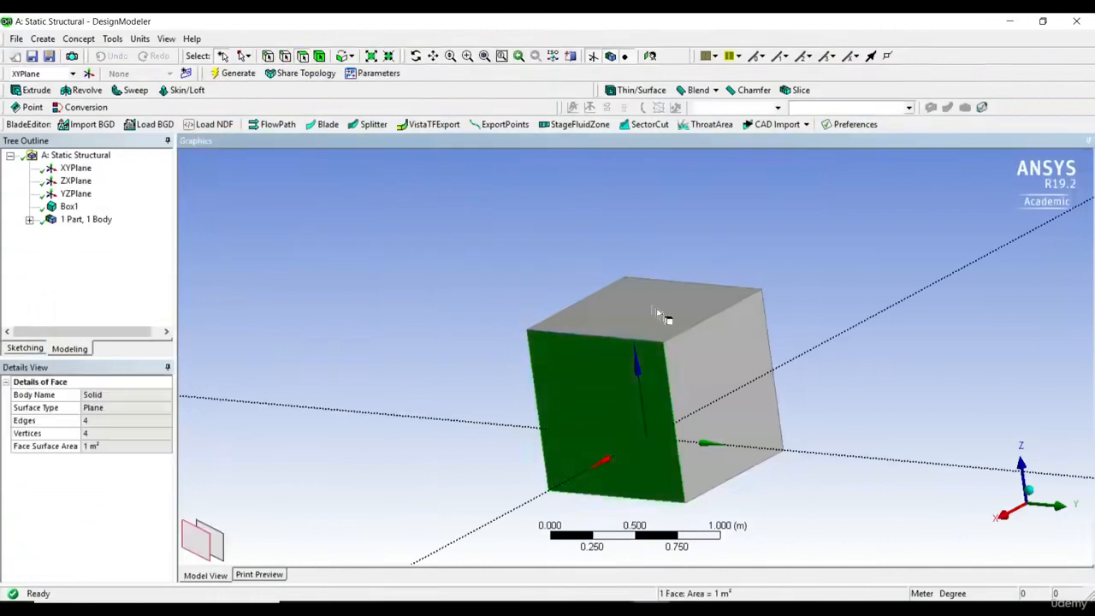
click(657, 310)
click(717, 383)
click(588, 389)
Restrict selection to bodies, select the whole box, and clear the selection.
click(319, 55)
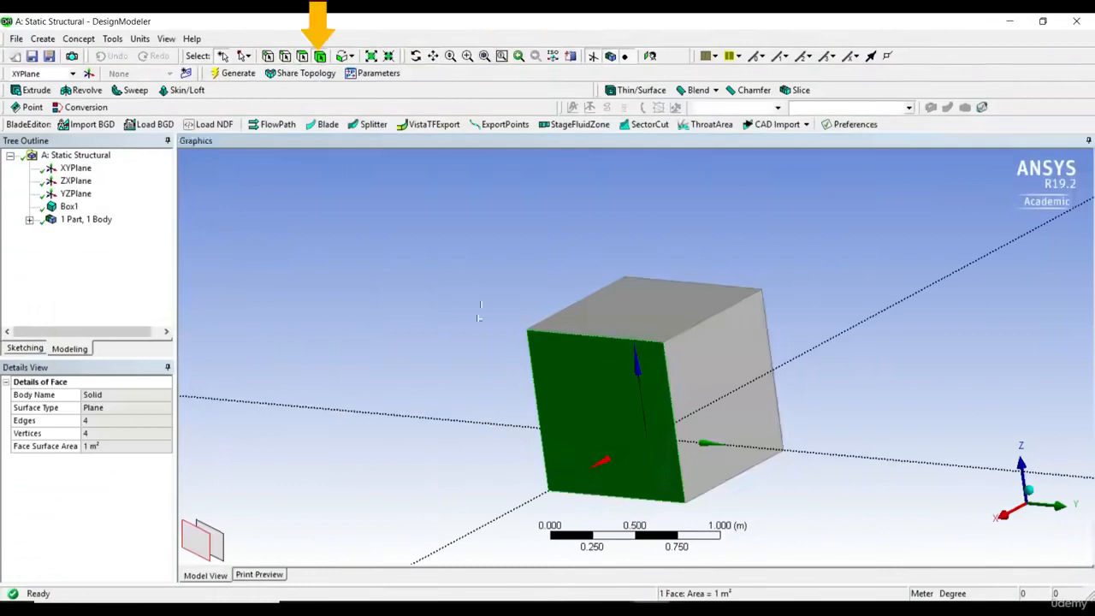
click(679, 345)
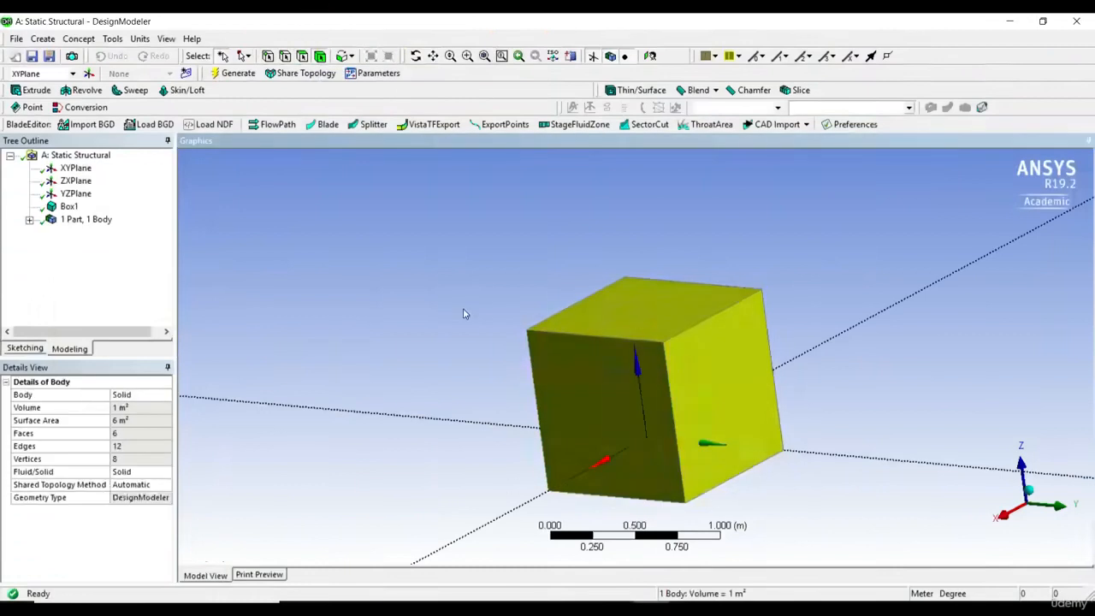
click(503, 329)
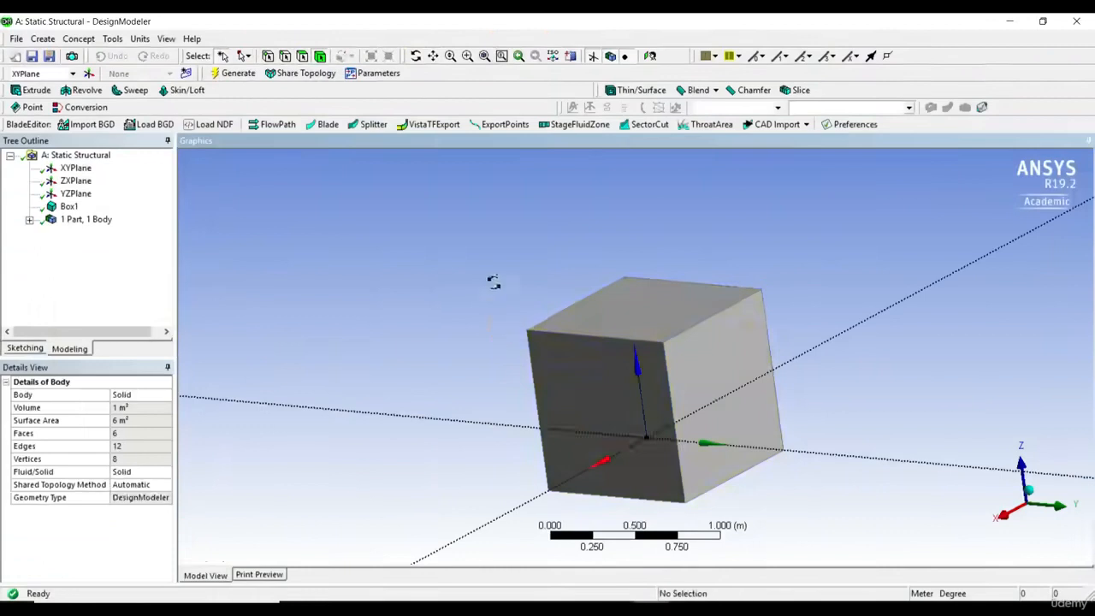
Start a new plane based on the XY plane and set its first transform to Offset Z.
middle_drag(494, 282, 602, 311)
scroll(509, 314, up, 2)
scroll(509, 314, down, 3)
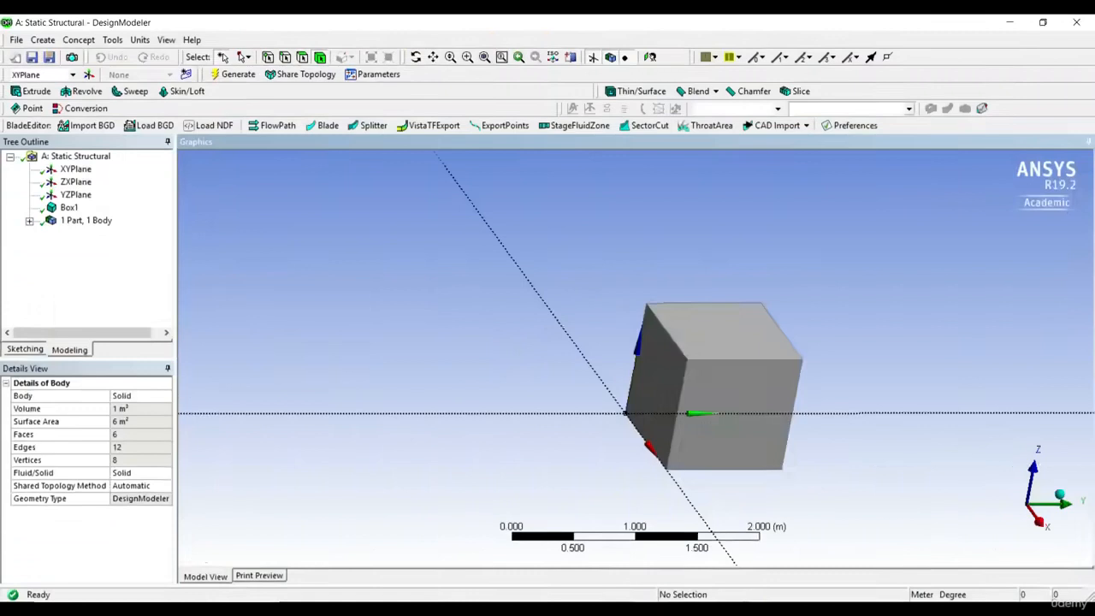
middle_drag(522, 295, 597, 293)
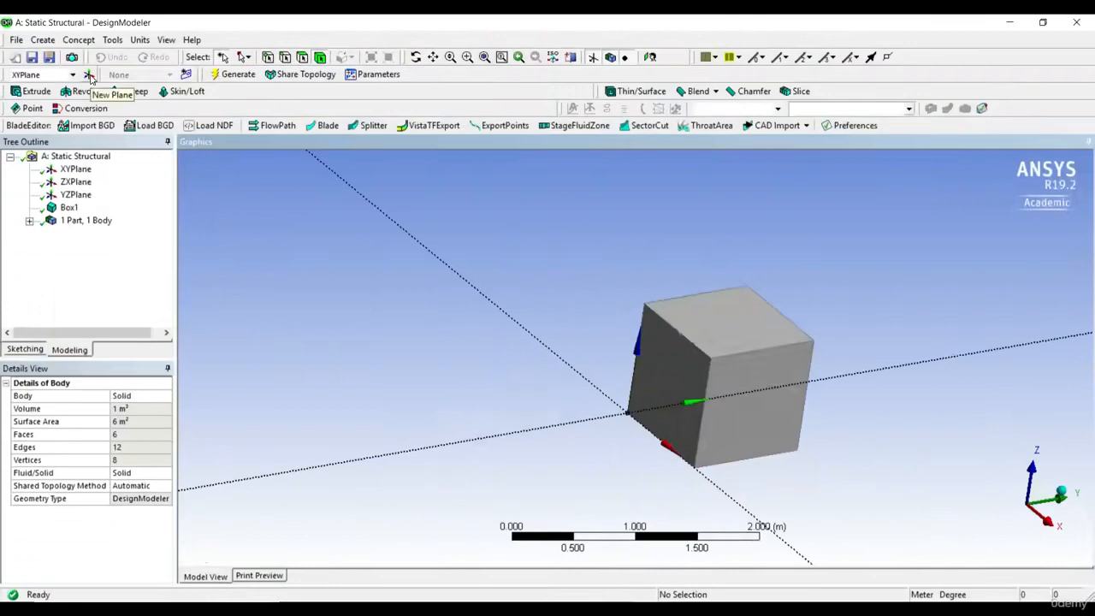
click(85, 172)
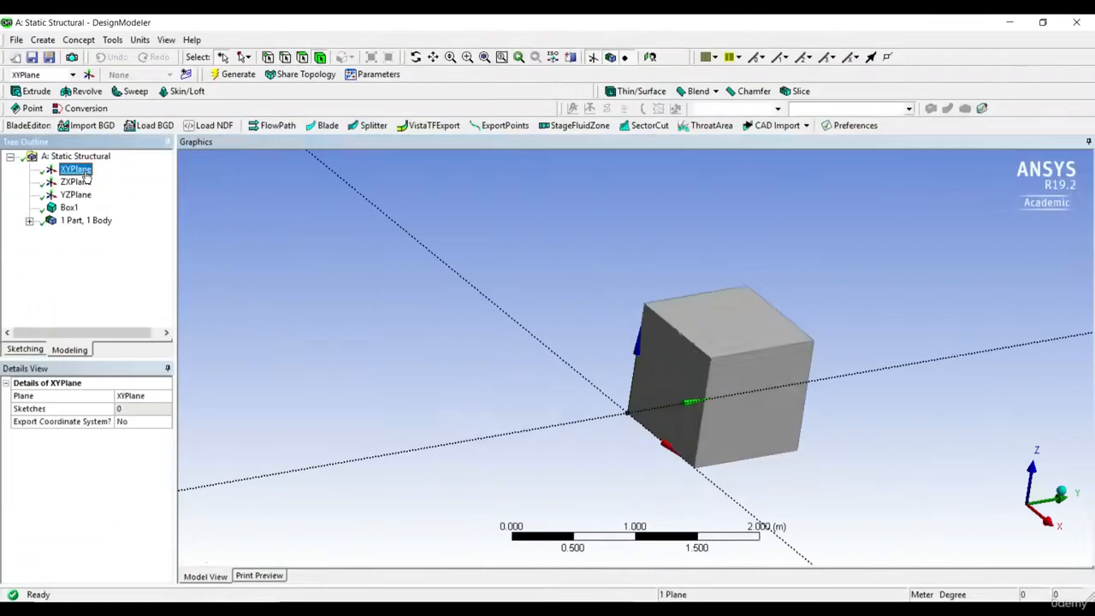
click(89, 75)
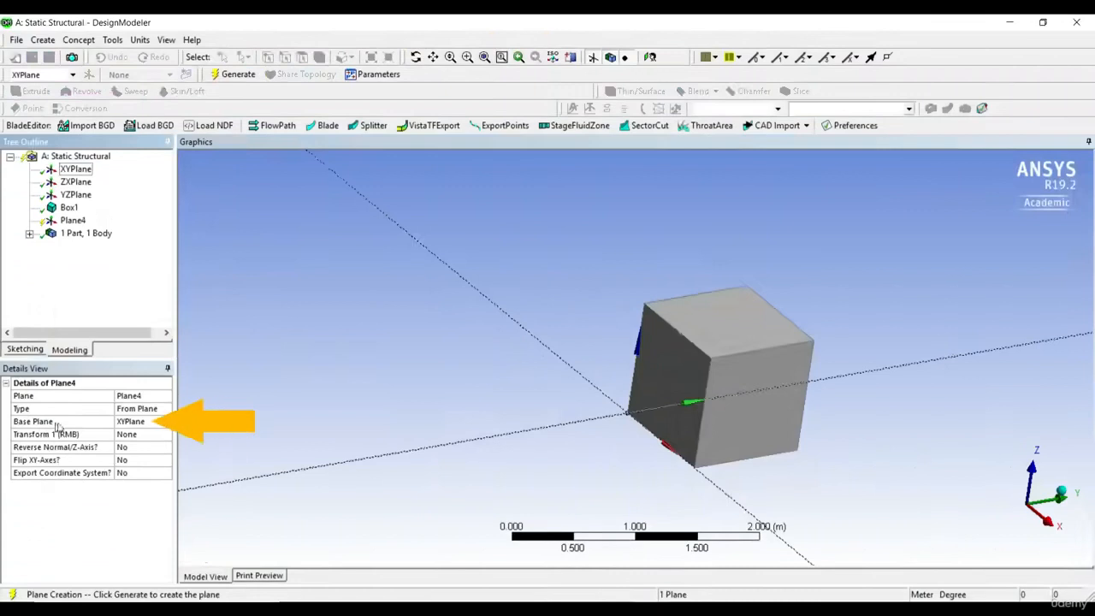
click(135, 437)
click(165, 436)
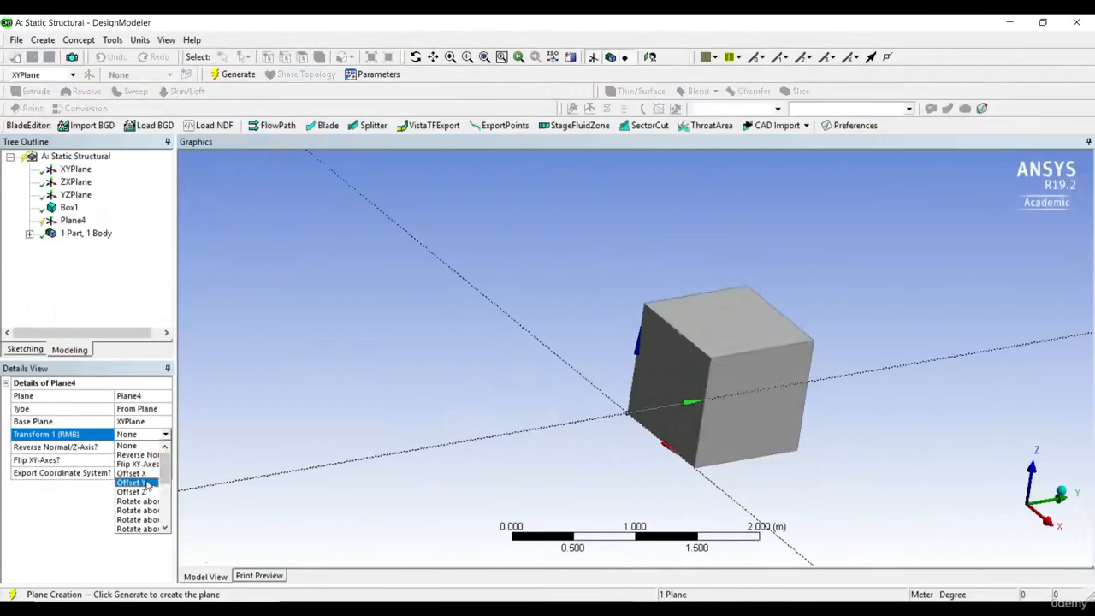
click(142, 491)
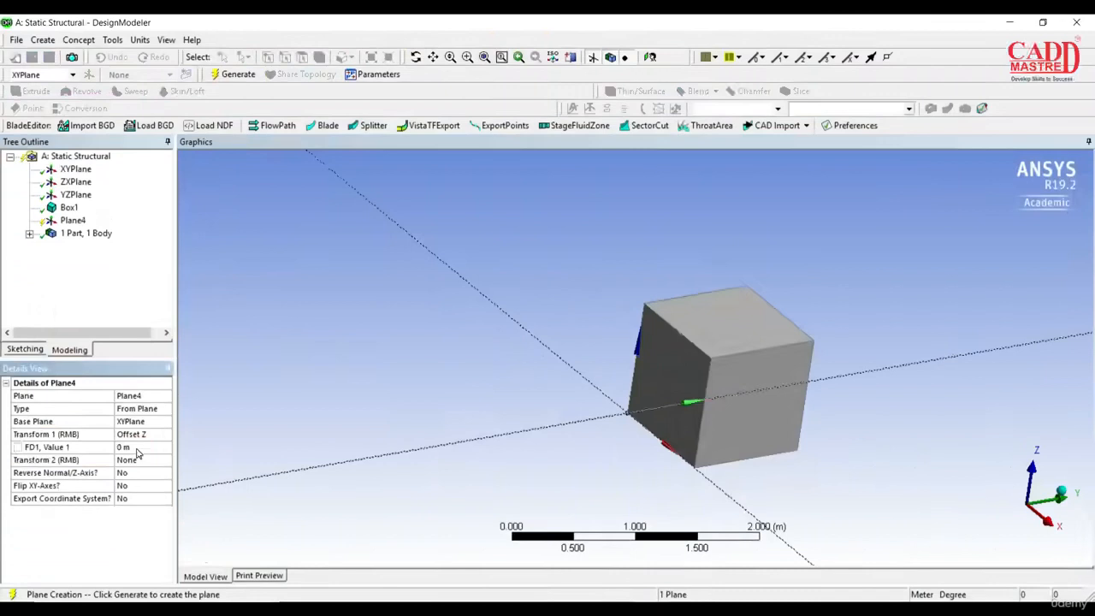
Set the new plane's Z offset to 2 m and generate the plane.
click(135, 447)
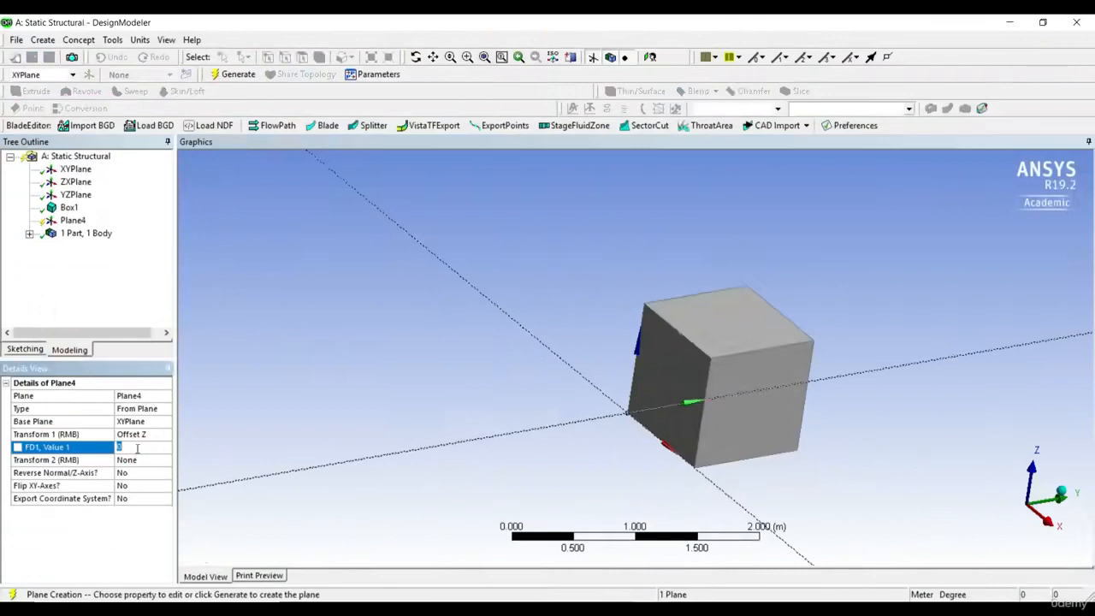
text(2)
click(257, 431)
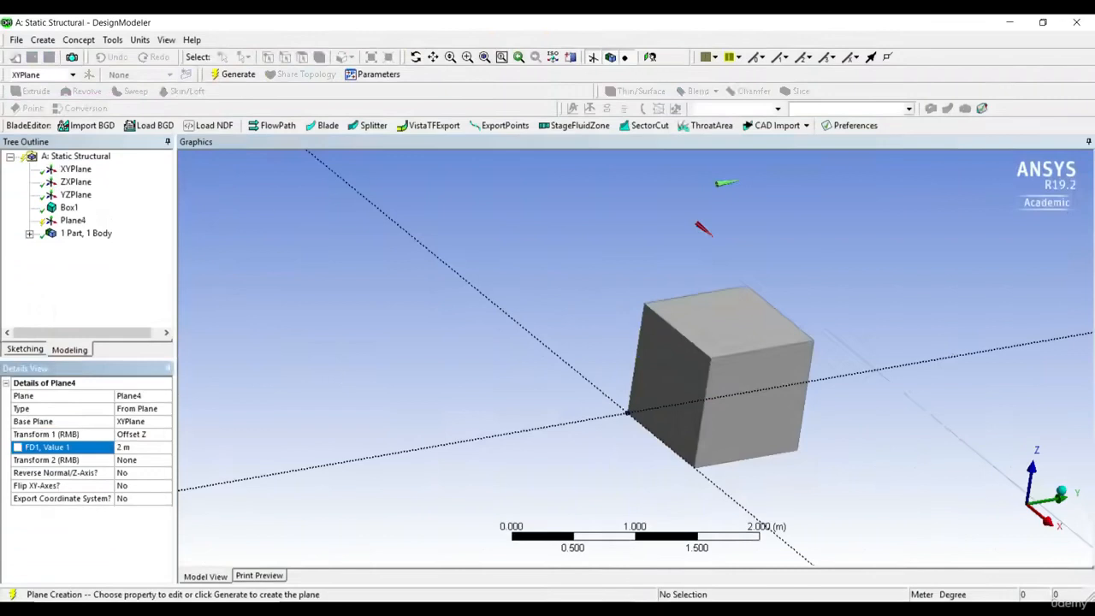
click(239, 77)
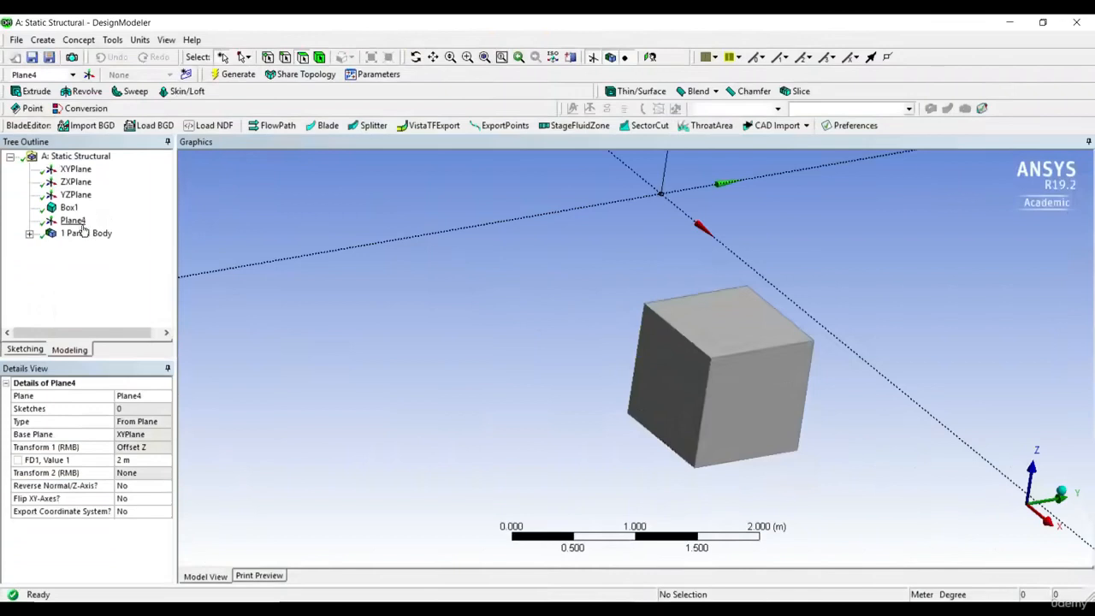
Create a new sketch on the offset plane above the box and select that sketch in the model tree.
click(82, 225)
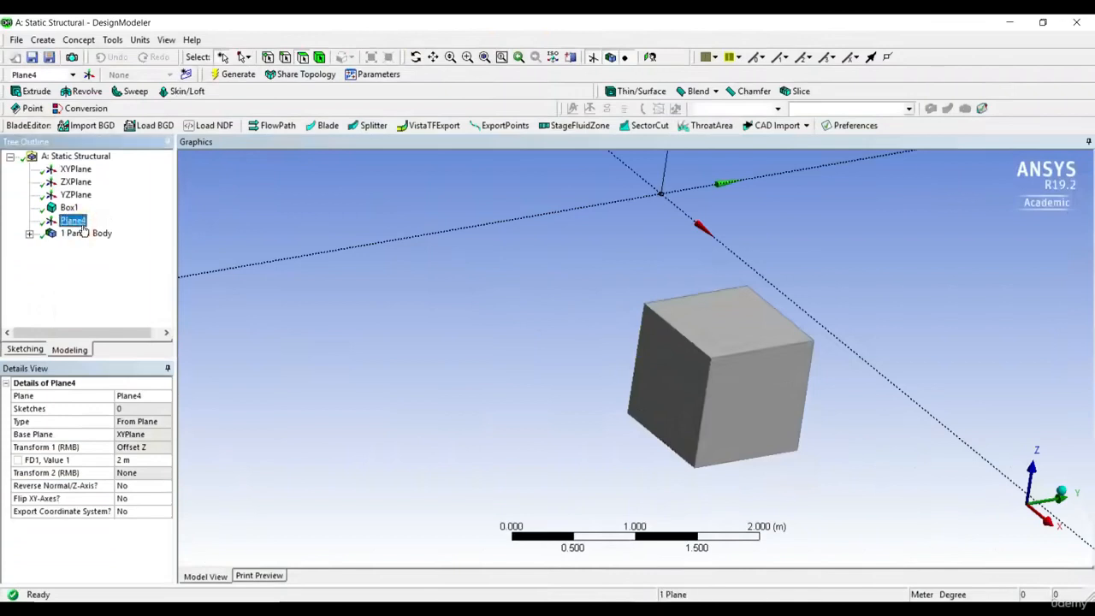
click(237, 228)
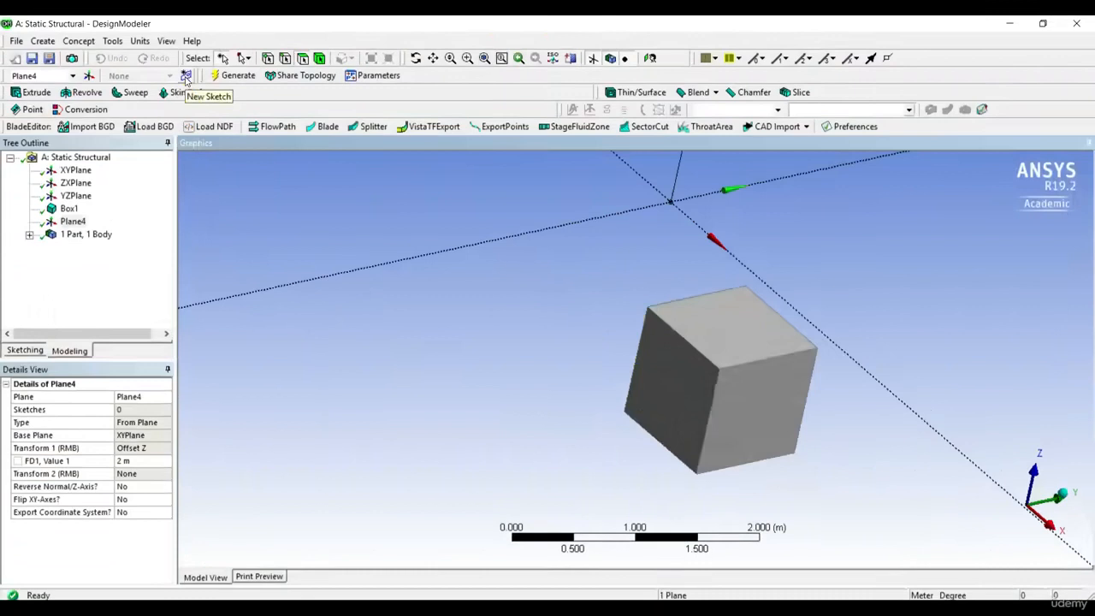
click(74, 222)
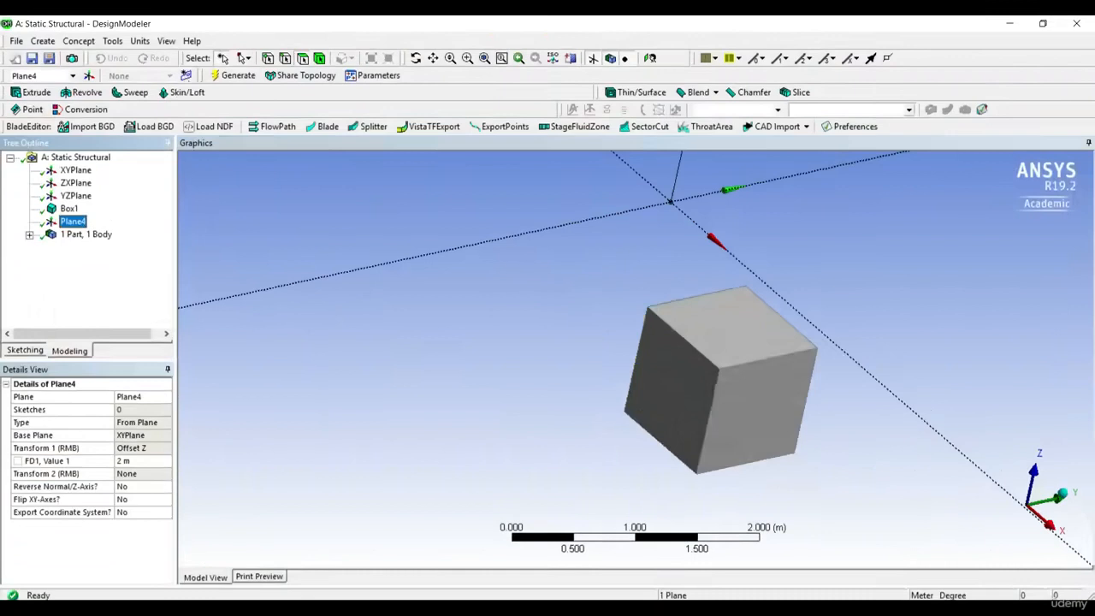
click(186, 77)
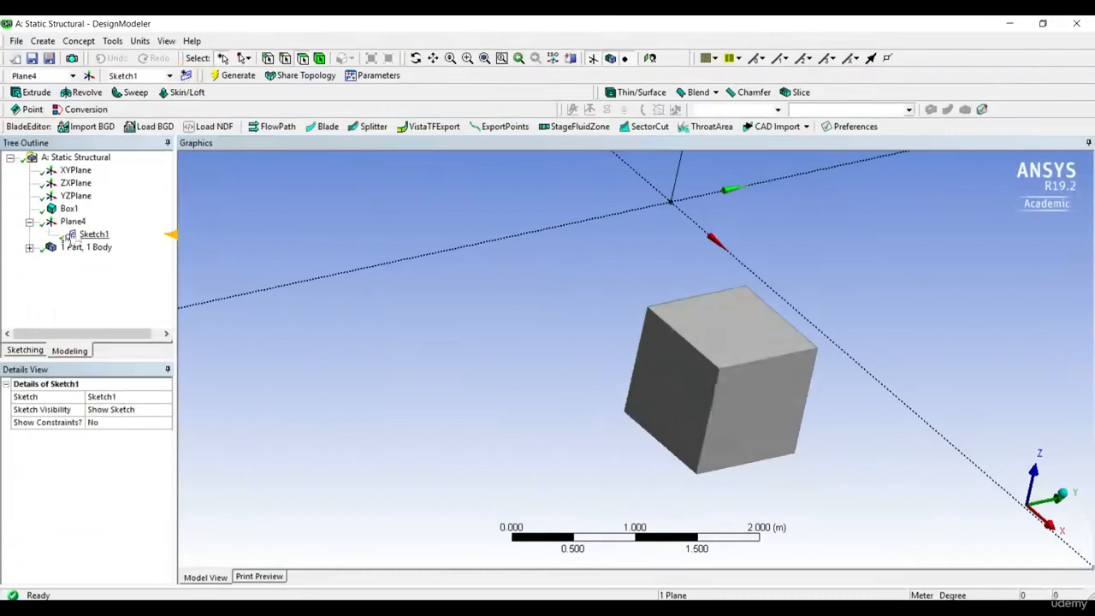
click(92, 236)
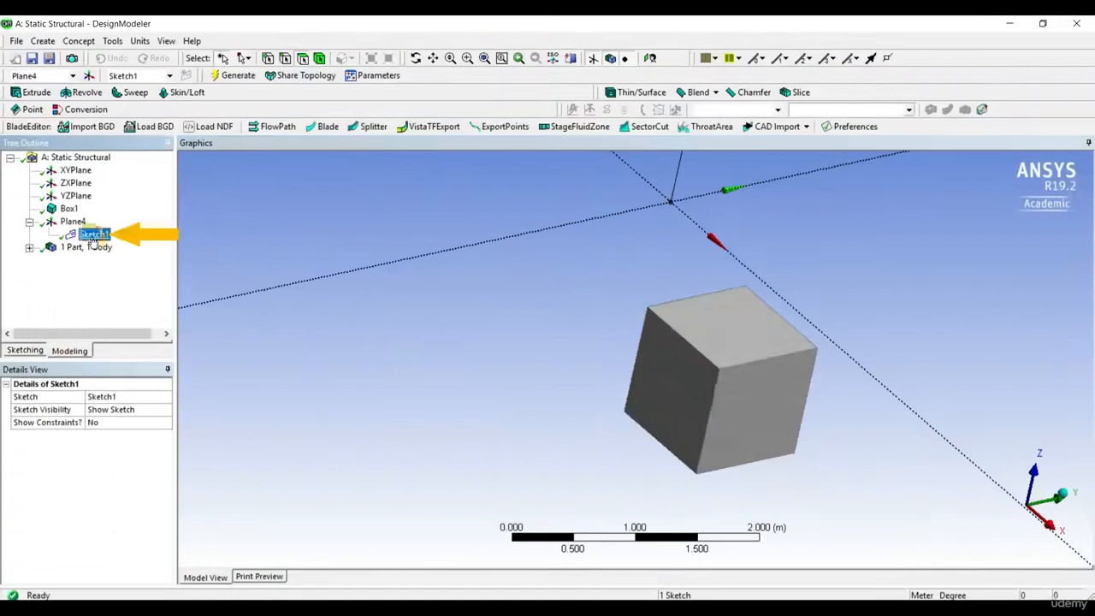